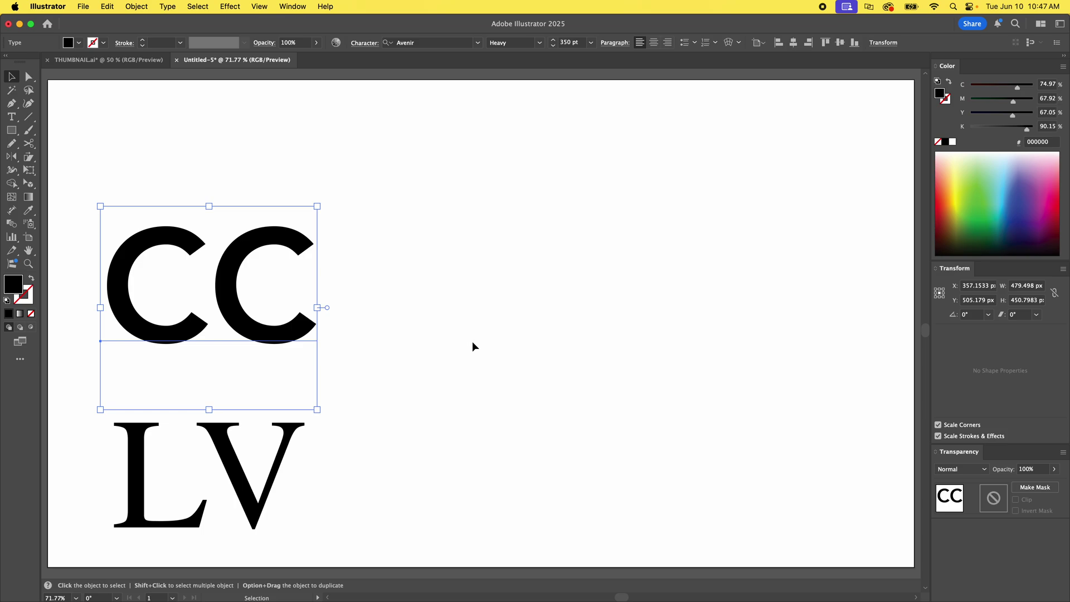
Step: Select the CC text and Option-drag a duplicate to the right of the original
{"action": "left_click", "coordinate": [486, 196]}
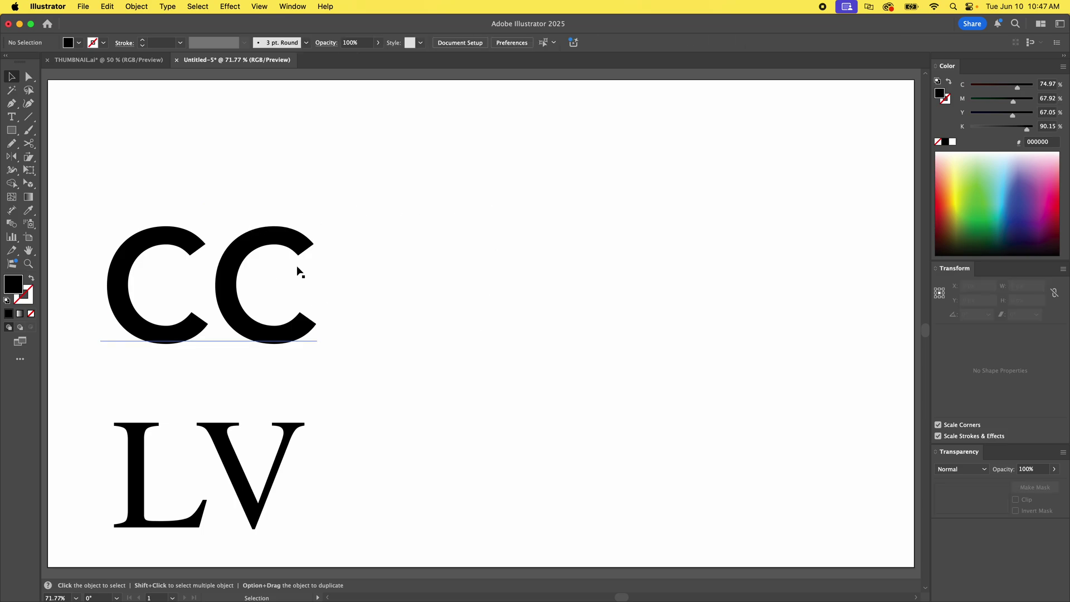
{"action": "left_click", "coordinate": [238, 271]}
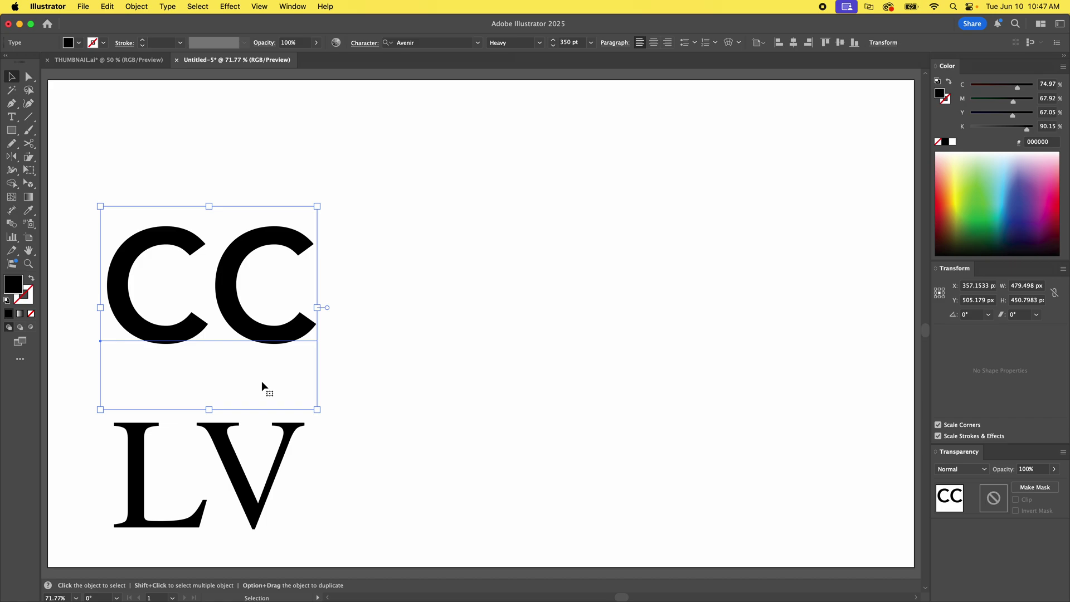
{"action": "left_click", "coordinate": [269, 479]}
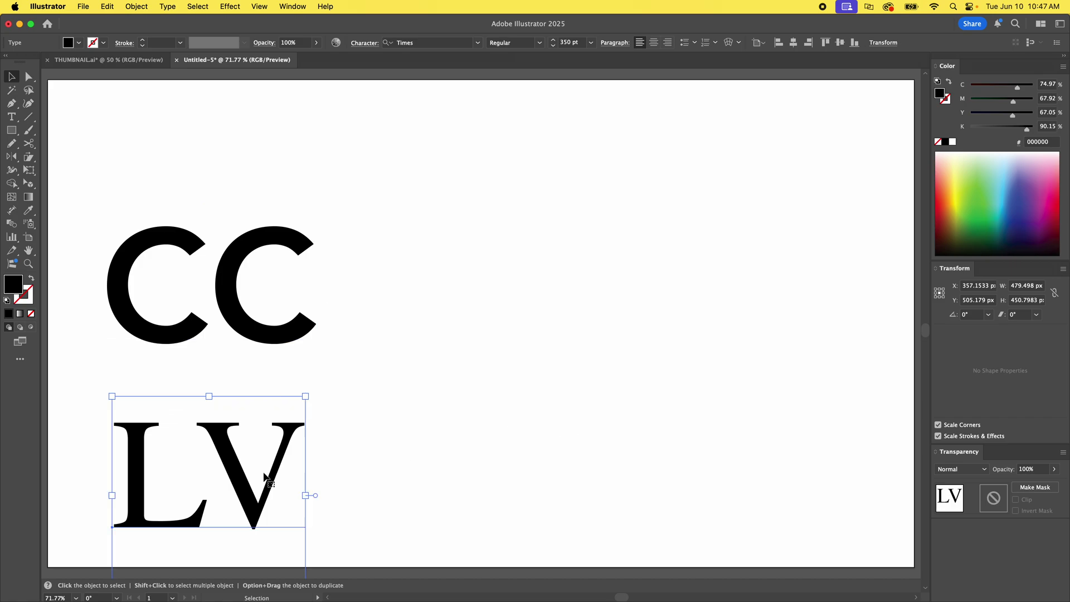
{"action": "left_click", "coordinate": [587, 389]}
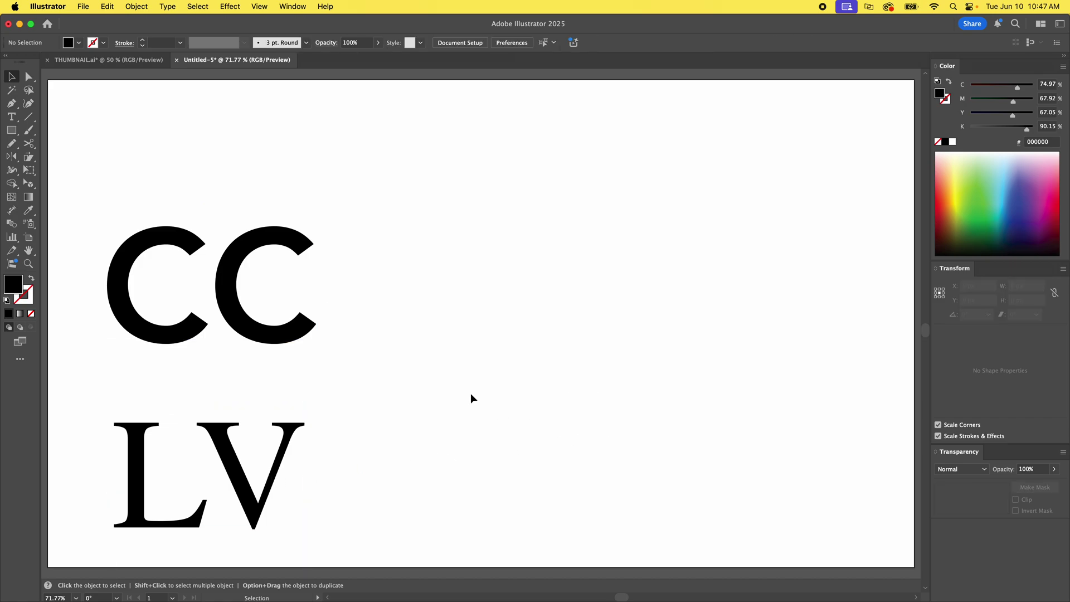
{"action": "left_click", "coordinate": [237, 254]}
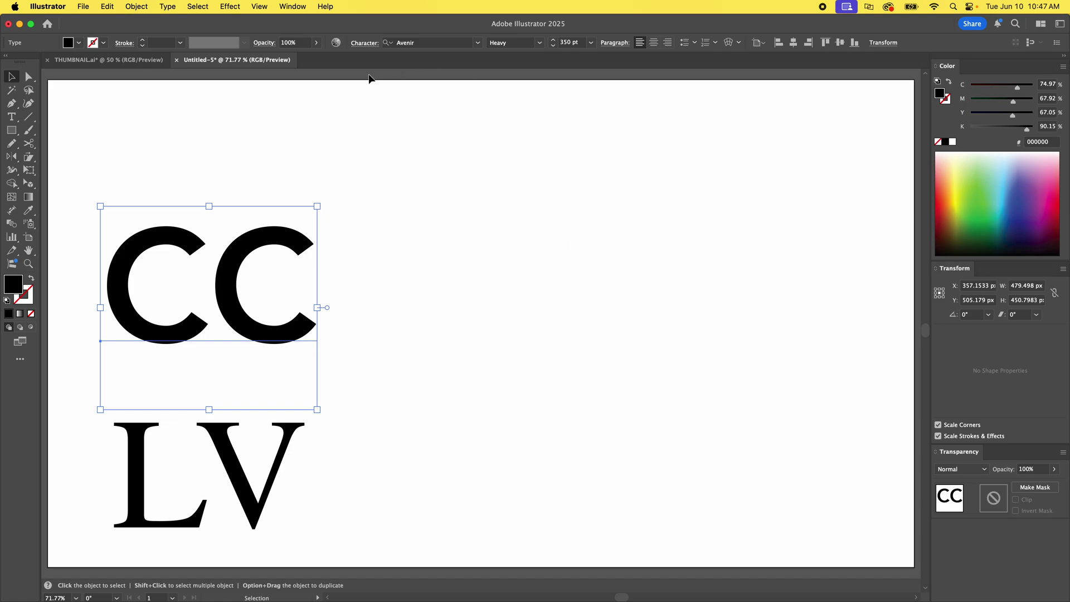
{"action": "left_click", "coordinate": [441, 257]}
{"action": "left_click", "coordinate": [228, 281]}
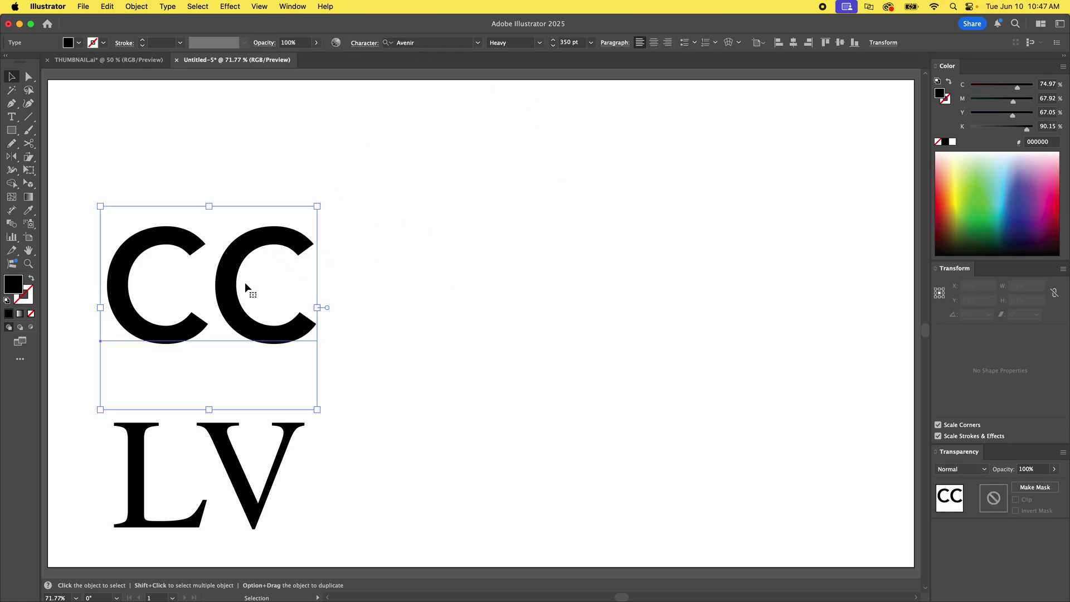
{"action": "left_click_drag", "start_coordinate": [216, 289], "coordinate": [602, 282]}
Step: Reposition the CC copy so it sits level with the original
{"action": "left_click", "coordinate": [483, 182]}
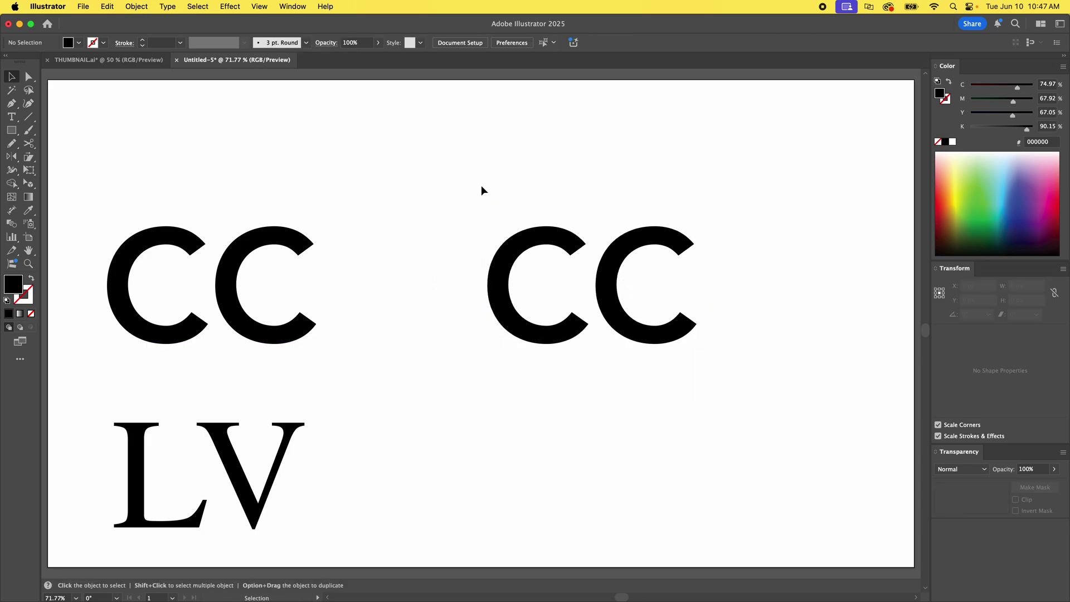
{"action": "scroll", "coordinate": [480, 234], "scroll_direction": "right", "scroll_amount": 1}
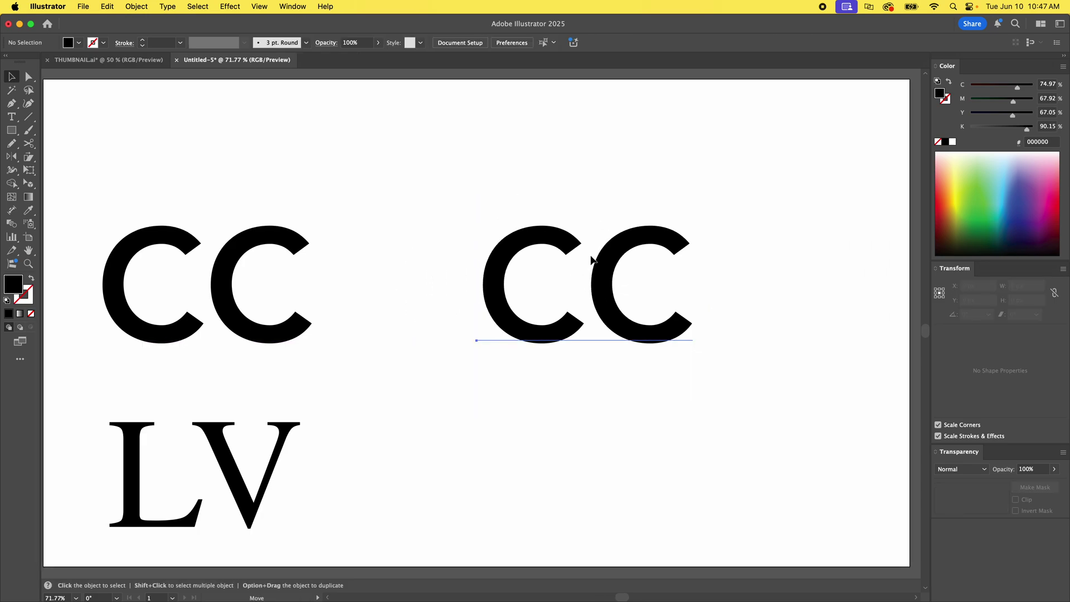
{"action": "left_click_drag", "start_coordinate": [592, 260], "coordinate": [647, 256]}
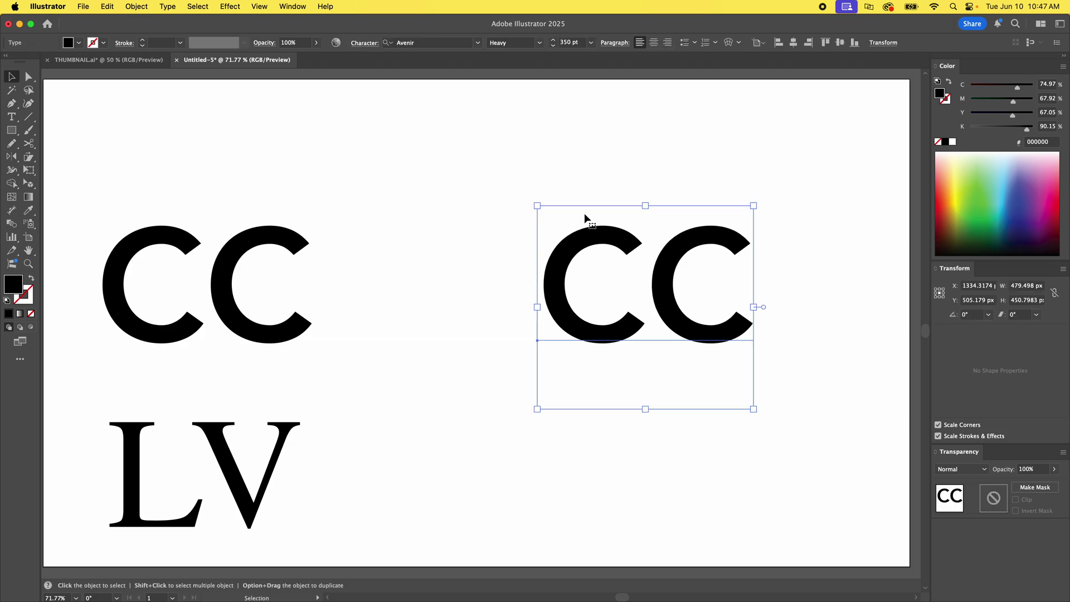
{"action": "left_click", "coordinate": [451, 161]}
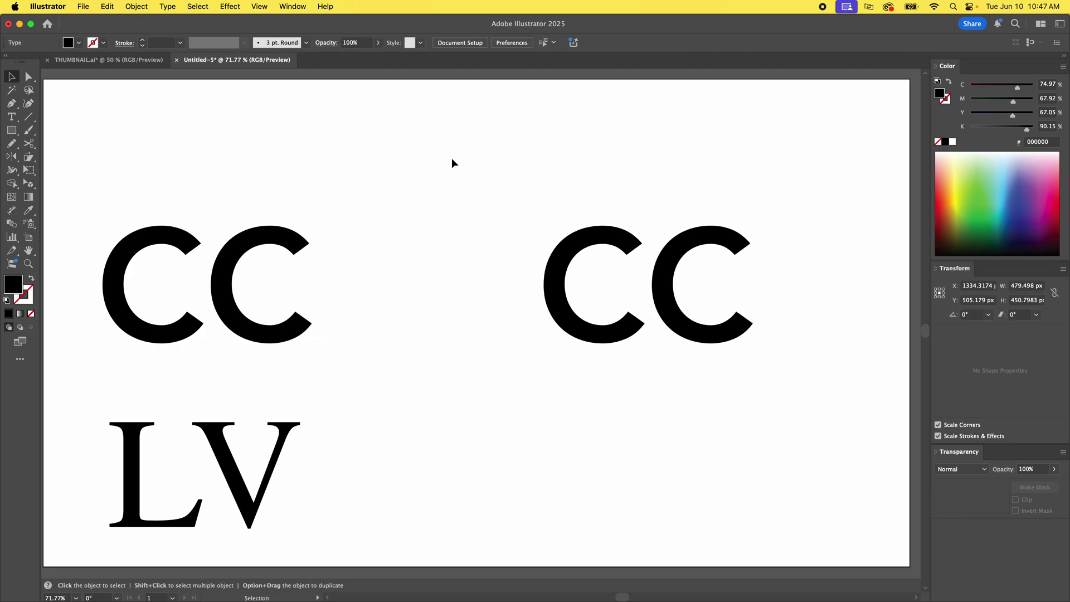
Step: Create a 'DFODF' test text object above the CC copy, then delete it
{"action": "left_click", "coordinate": [19, 120]}
{"action": "left_click", "coordinate": [365, 155]}
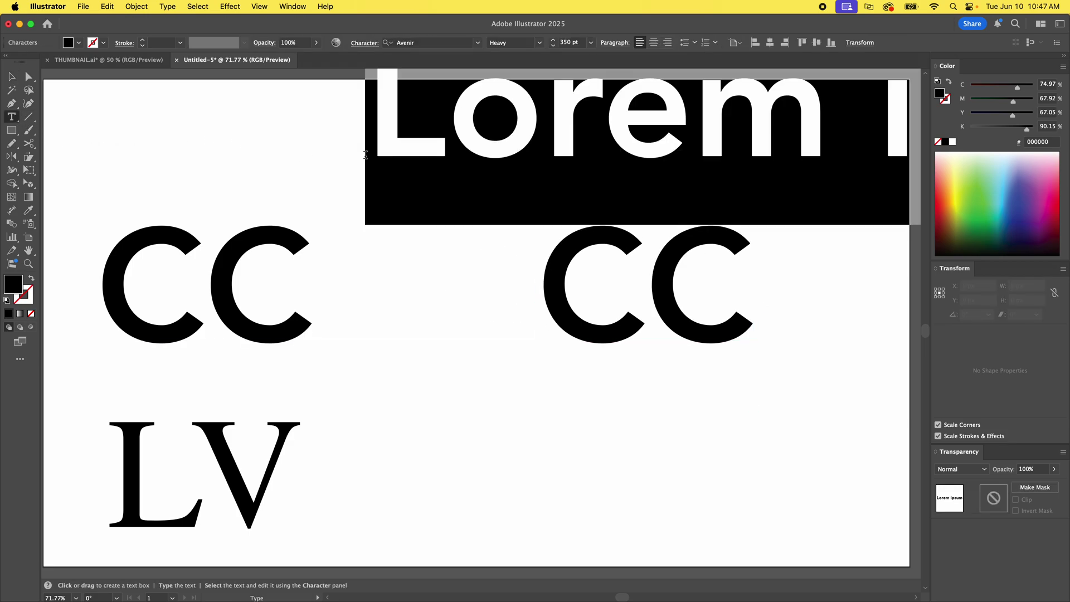
{"action": "type", "text": "DFODF"}
{"action": "key", "text": "Escape"}
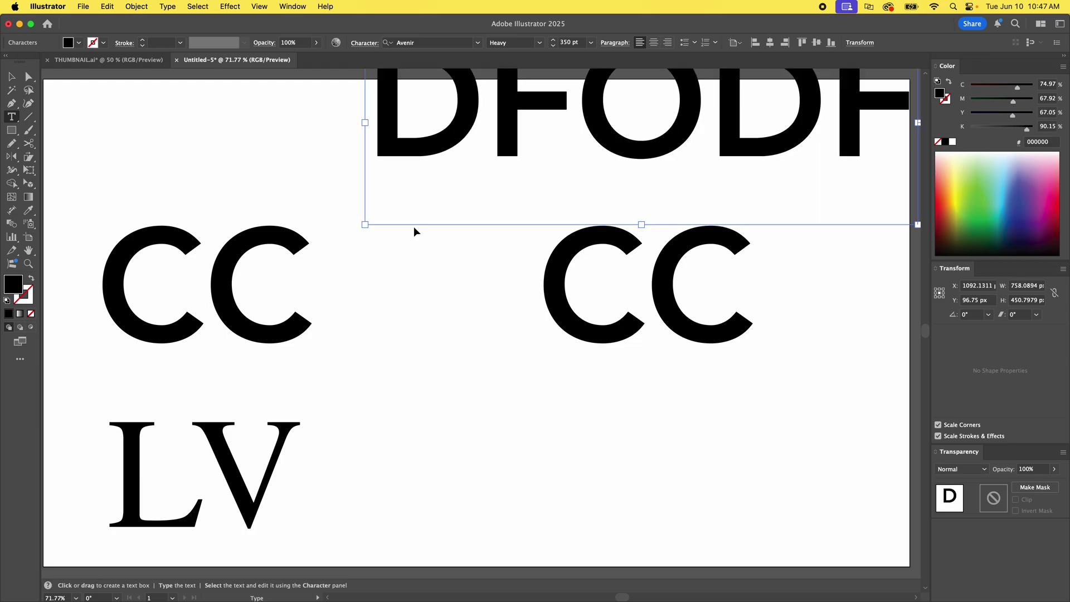
{"action": "key", "text": "Delete"}
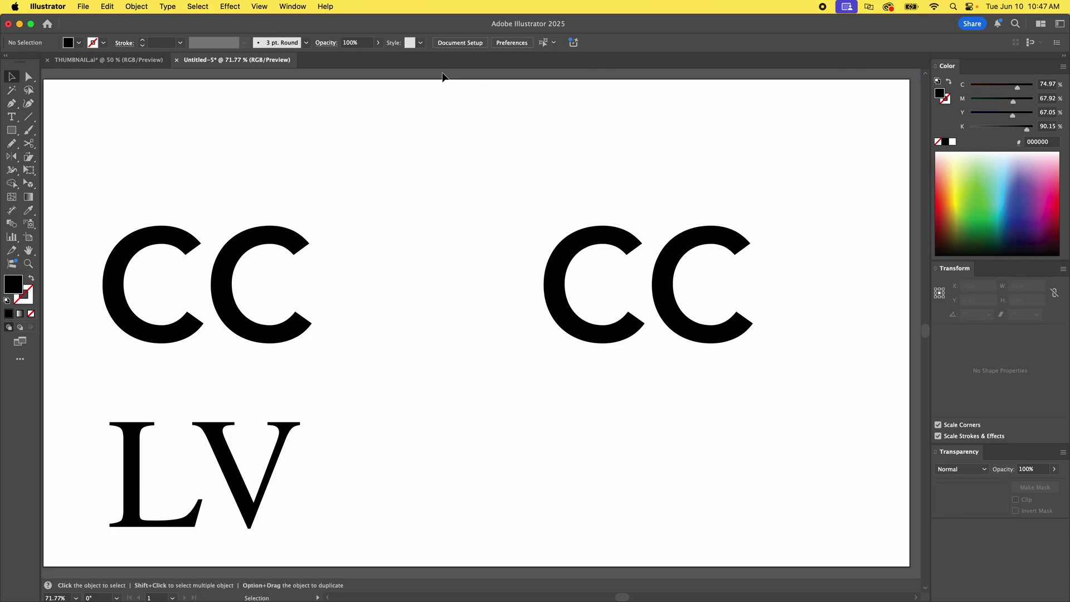
Step: Open the Character panel, shift the CC copy left, and show all character options
{"action": "left_click", "coordinate": [292, 7]}
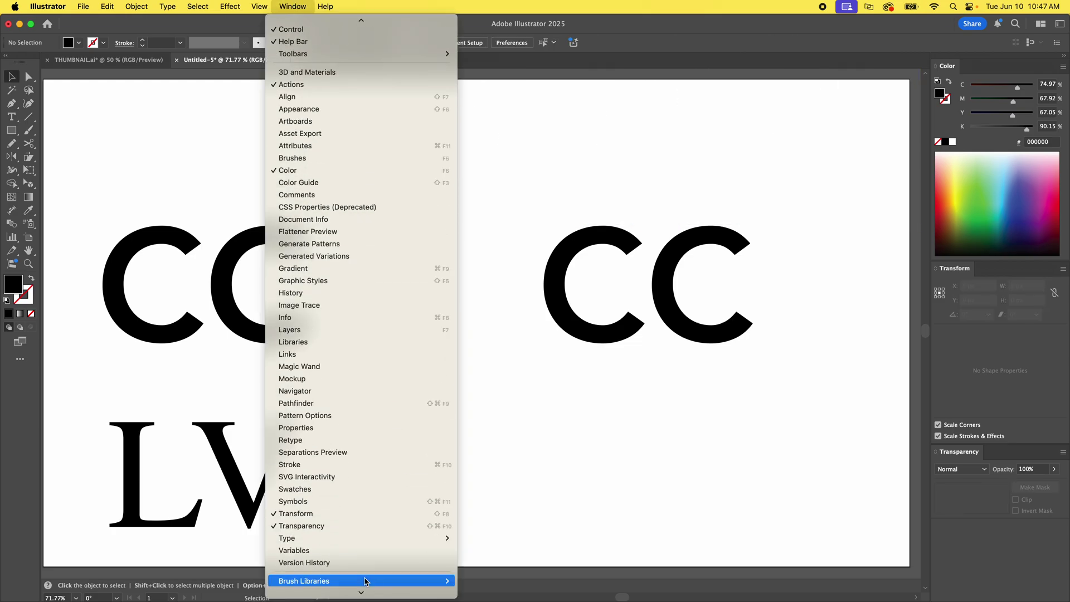
{"action": "mouse_move", "coordinate": [318, 539]}
{"action": "left_click", "coordinate": [471, 504]}
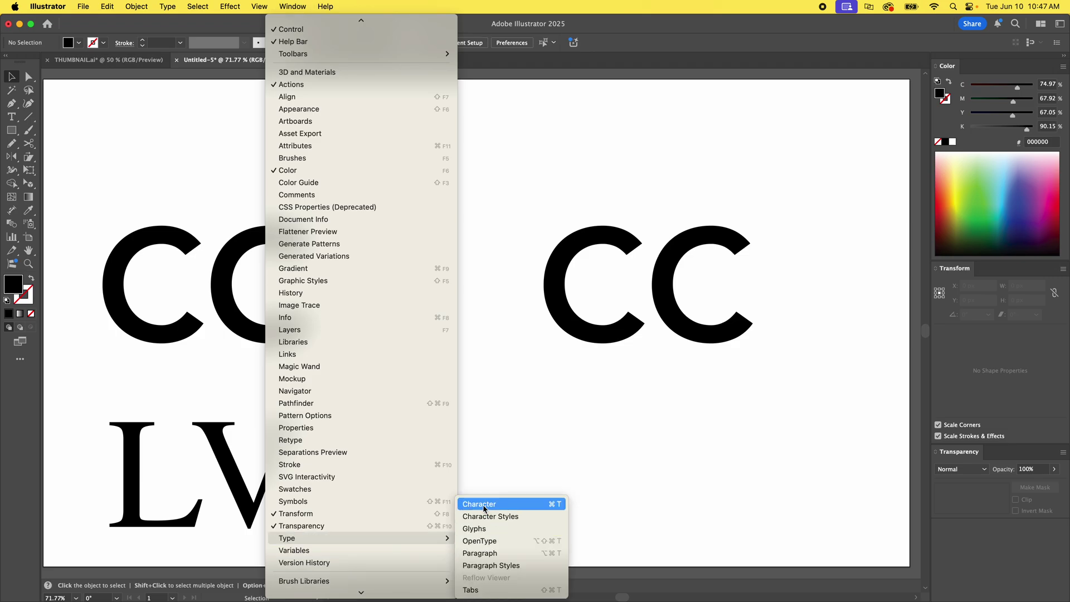
{"action": "left_click_drag", "start_coordinate": [665, 268], "coordinate": [588, 268]}
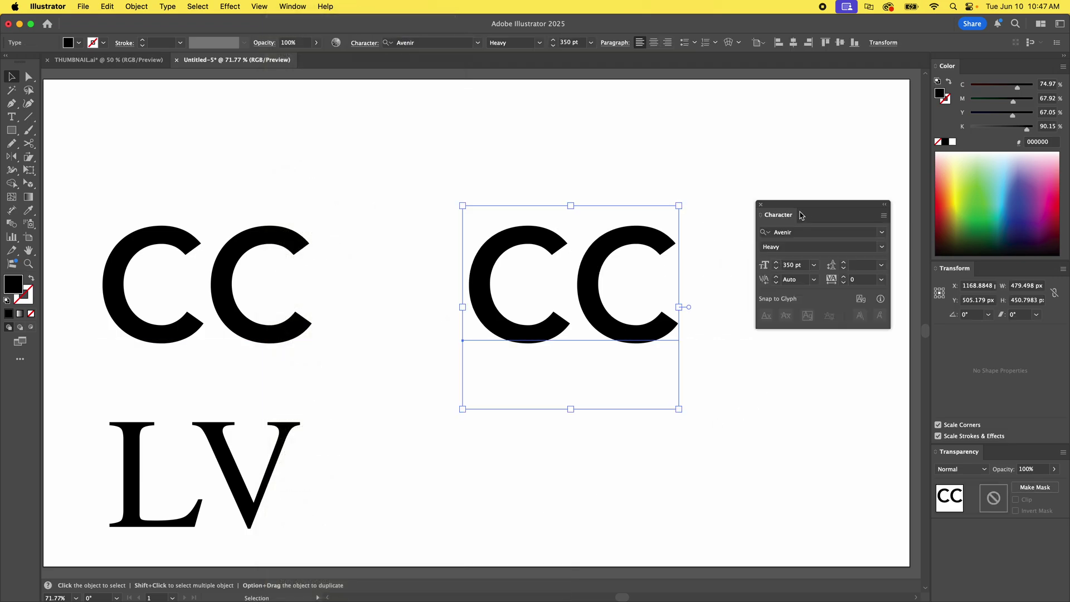
{"action": "left_click", "coordinate": [883, 215]}
{"action": "left_click", "coordinate": [827, 302]}
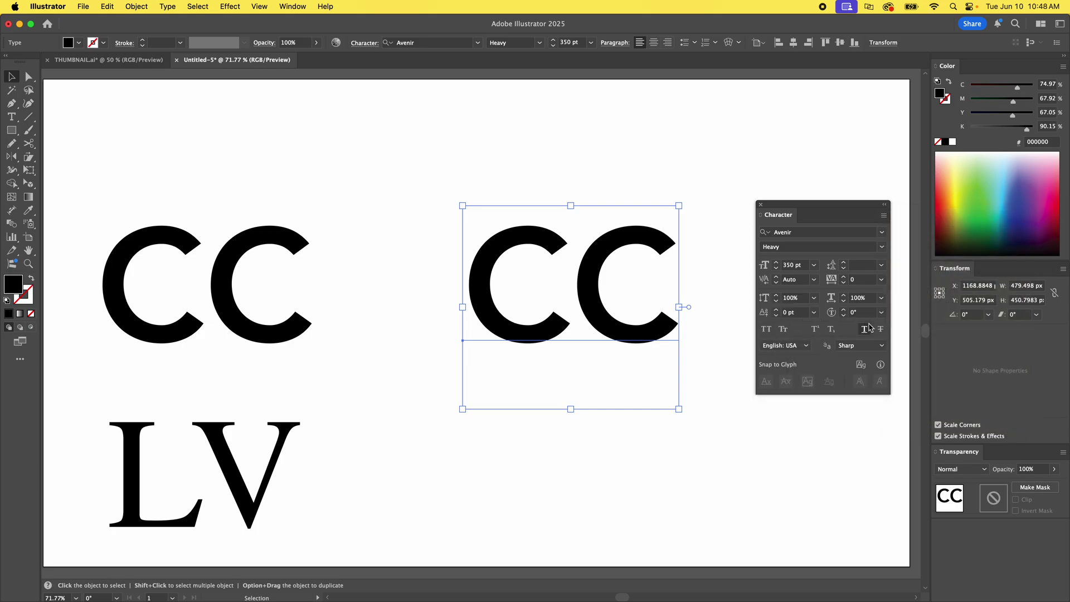
{"action": "left_click", "coordinate": [588, 179]}
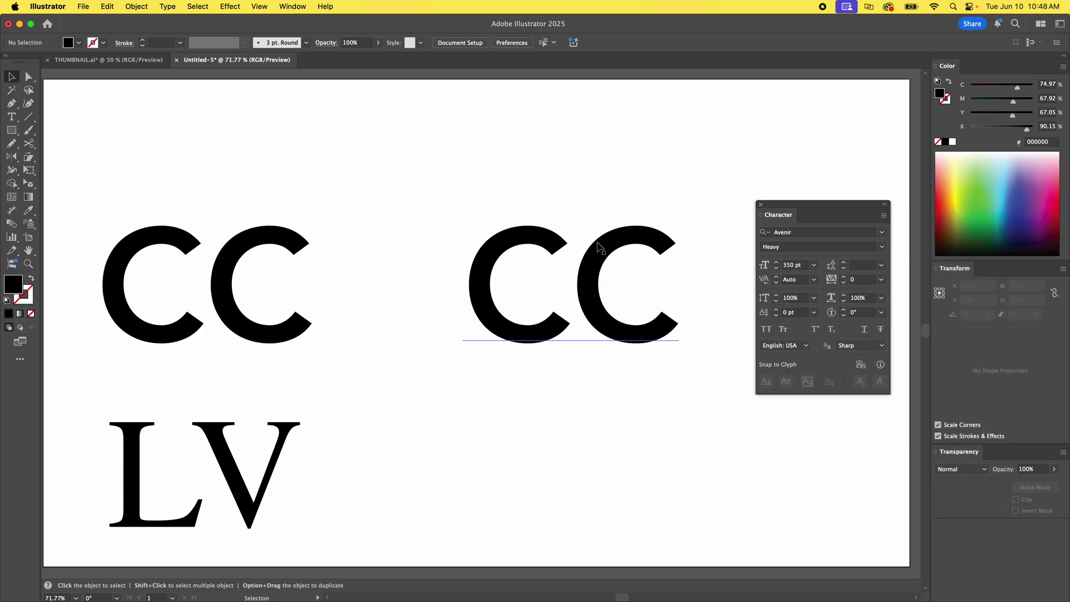
{"action": "double_click", "coordinate": [585, 246]}
{"action": "left_click_drag", "start_coordinate": [585, 245], "coordinate": [691, 251]}
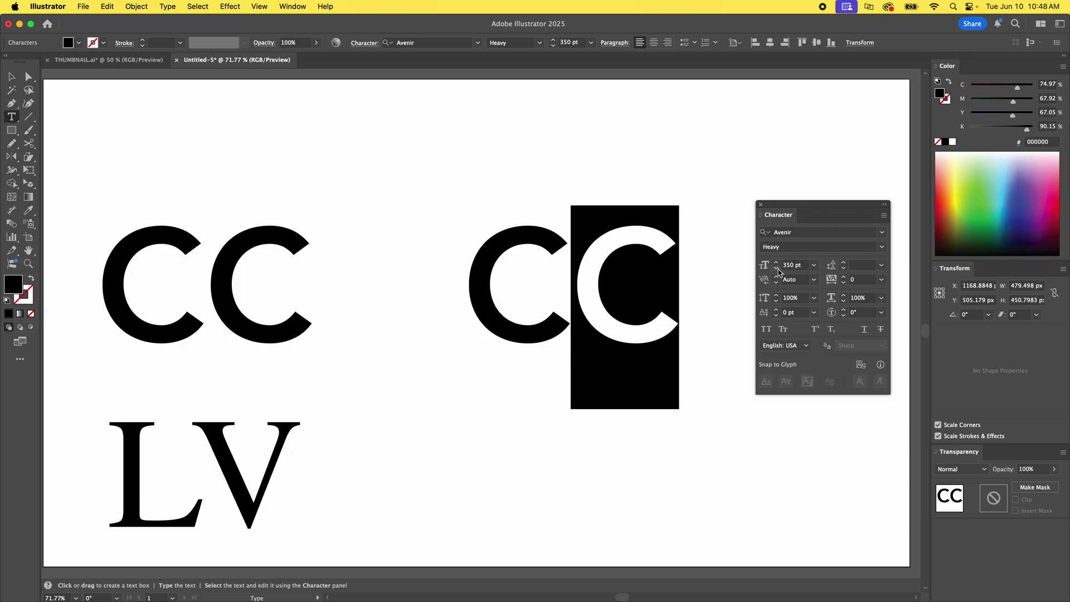
{"action": "left_click", "coordinate": [776, 268]}
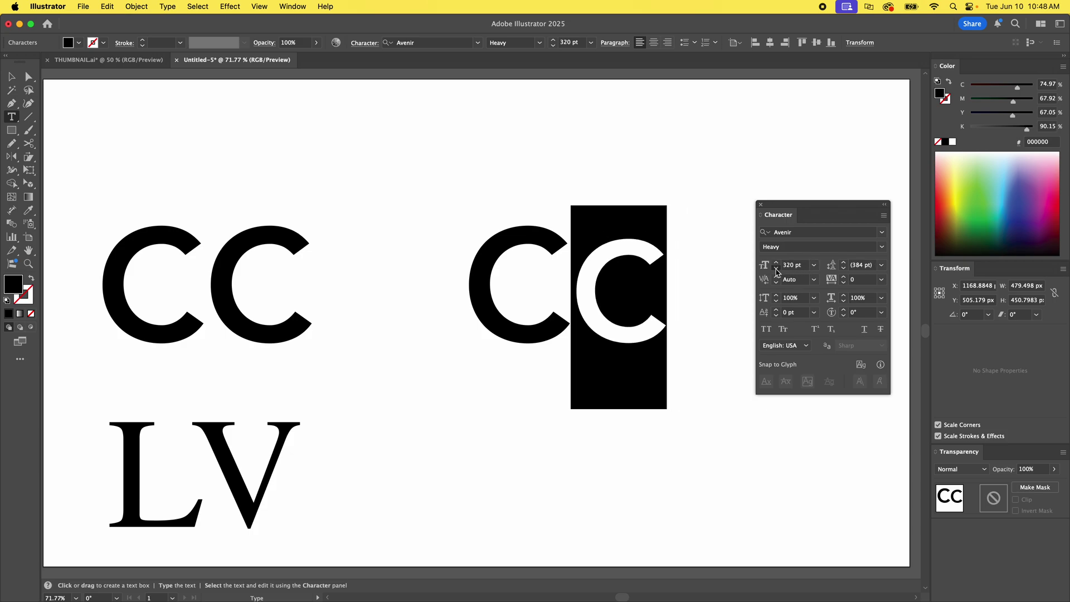
{"action": "left_click", "coordinate": [811, 269]}
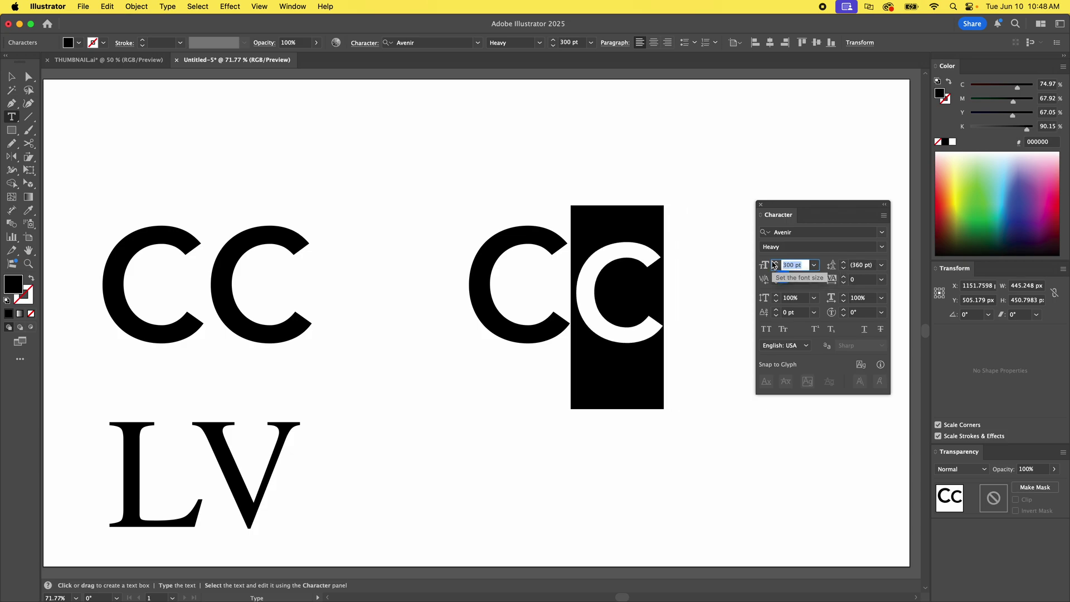
{"action": "type", "text": "350"}
{"action": "key", "text": "Return"}
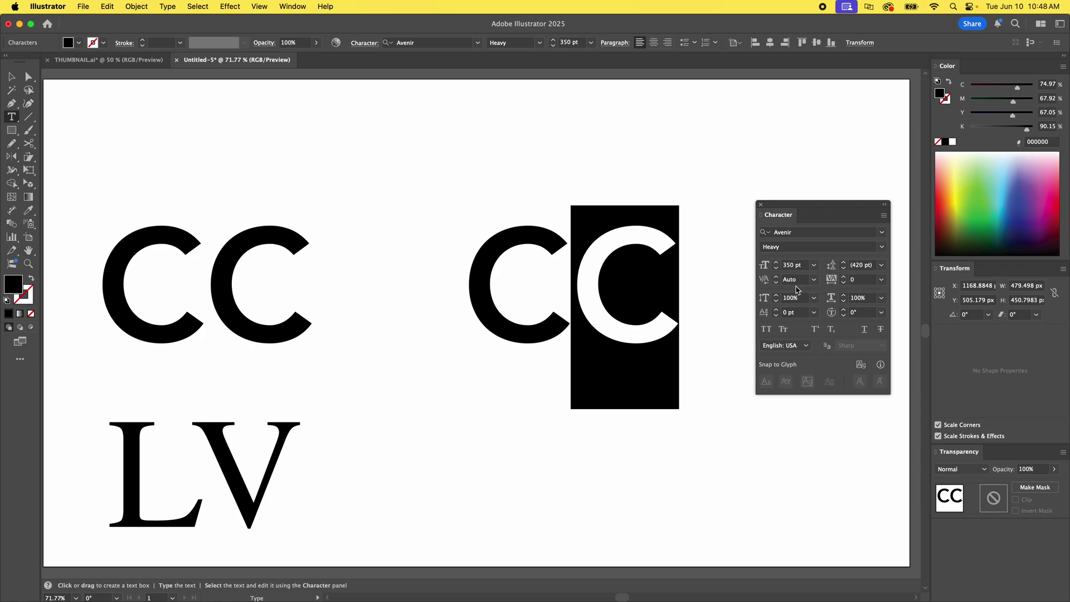
{"action": "left_click", "coordinate": [592, 260]}
{"action": "key", "text": "super+a"}
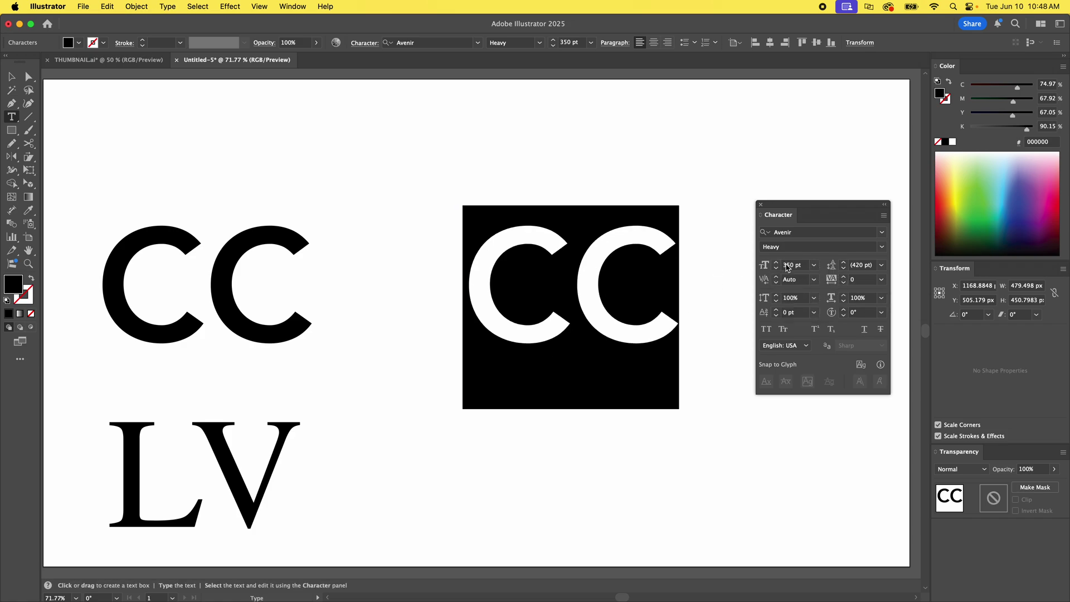
{"action": "left_click", "coordinate": [844, 286]}
{"action": "left_click", "coordinate": [844, 285]}
{"action": "left_click", "coordinate": [844, 286]}
{"action": "left_click", "coordinate": [844, 286]}
{"action": "left_click", "coordinate": [843, 286]}
{"action": "left_click", "coordinate": [844, 286]}
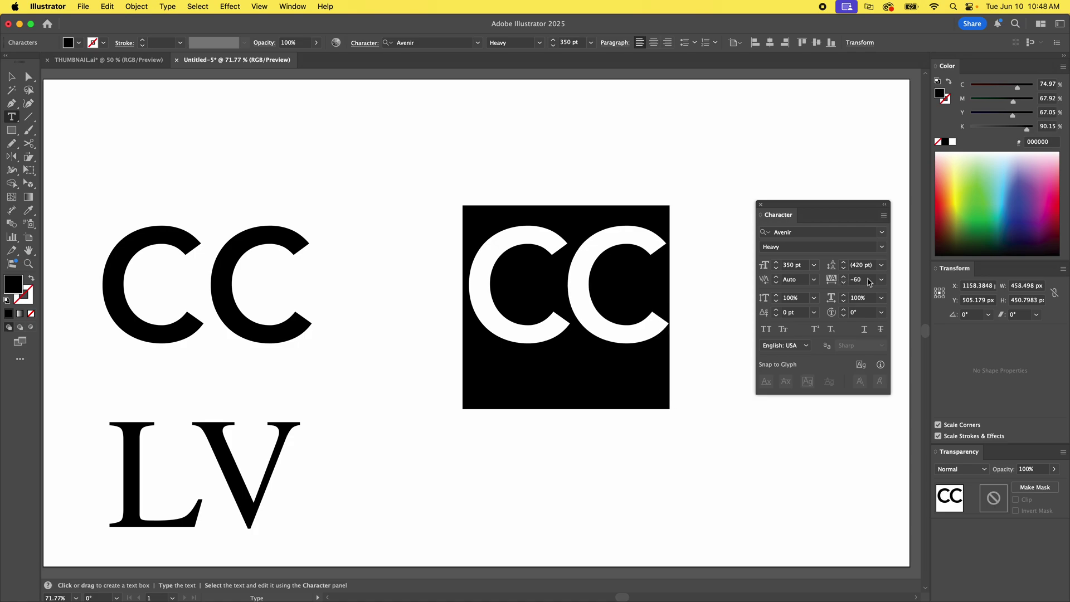
{"action": "left_click", "coordinate": [870, 282]}
{"action": "type", "text": "0"}
{"action": "key", "text": "Return"}
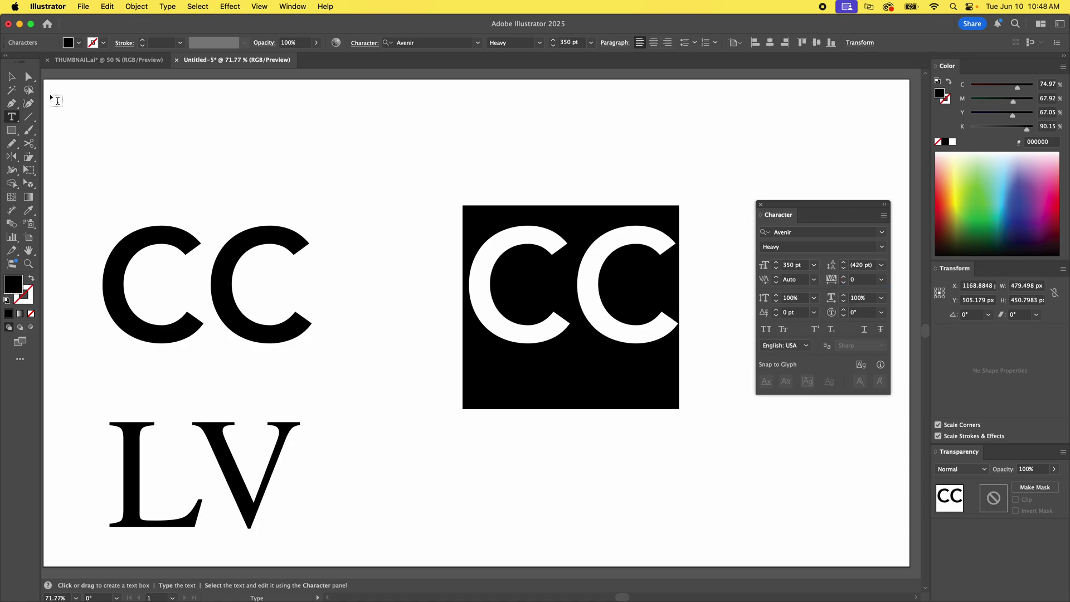
{"action": "left_click", "coordinate": [11, 77]}
Step: Nudge the right CC copy slightly left and down, then convert it to outlines
{"action": "left_click", "coordinate": [296, 66]}
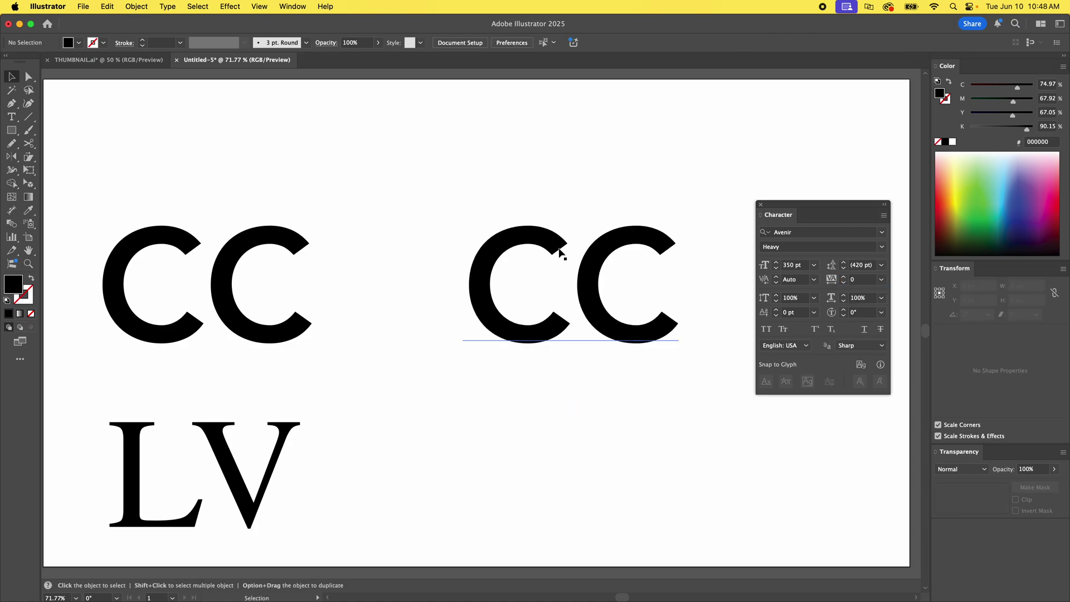
{"action": "mouse_move", "coordinate": [560, 254]}
{"action": "left_mouse_down"}
{"action": "mouse_move", "coordinate": [544, 219]}
{"action": "mouse_move", "coordinate": [548, 259]}
{"action": "left_mouse_up"}
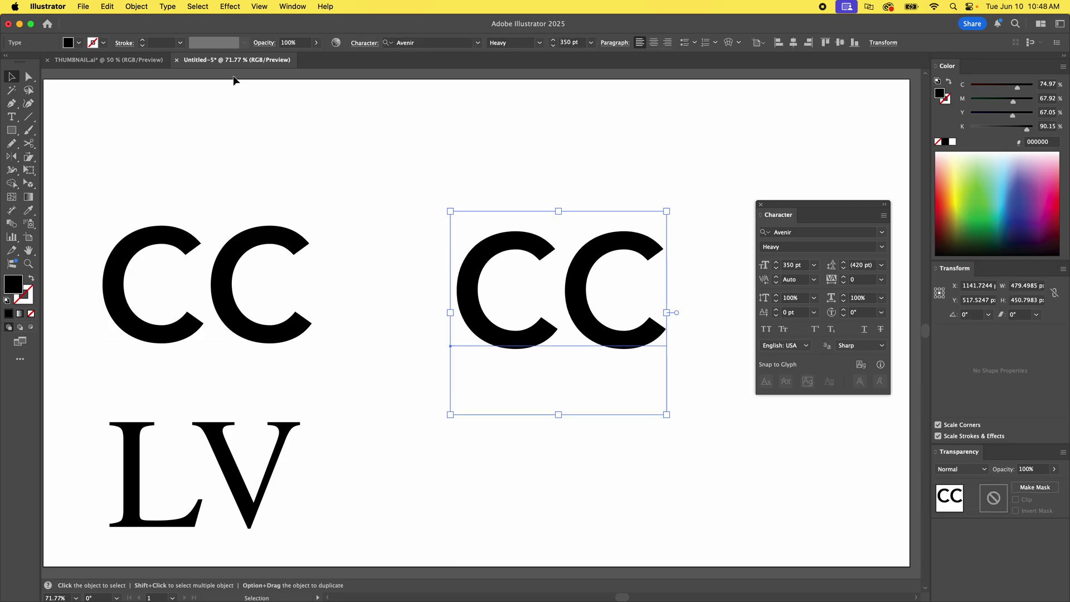
{"action": "left_click", "coordinate": [147, 5]}
{"action": "mouse_move", "coordinate": [170, 5]}
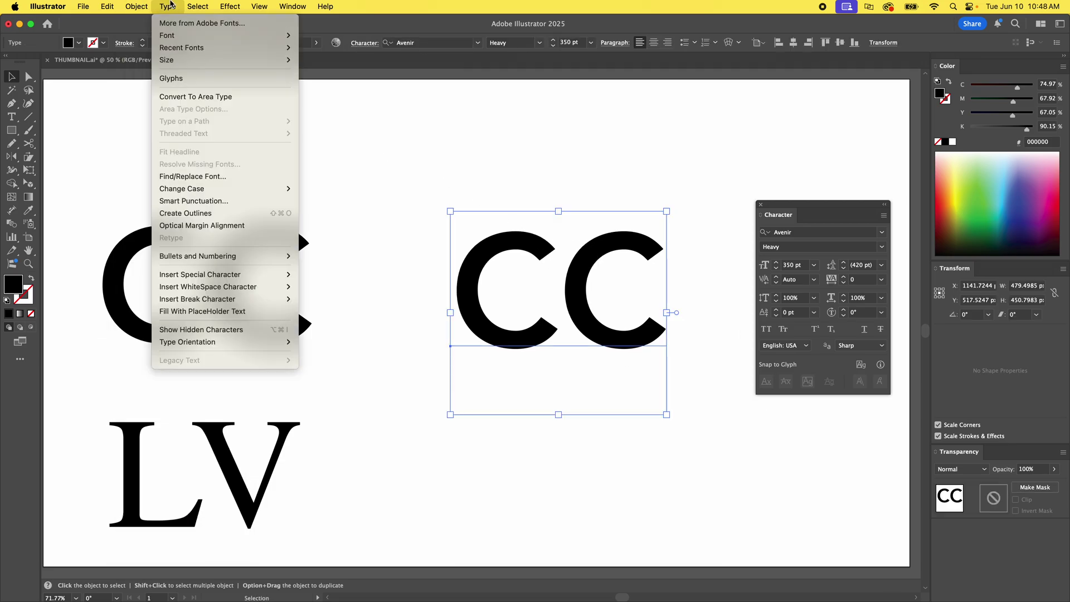
{"action": "left_click", "coordinate": [185, 213]}
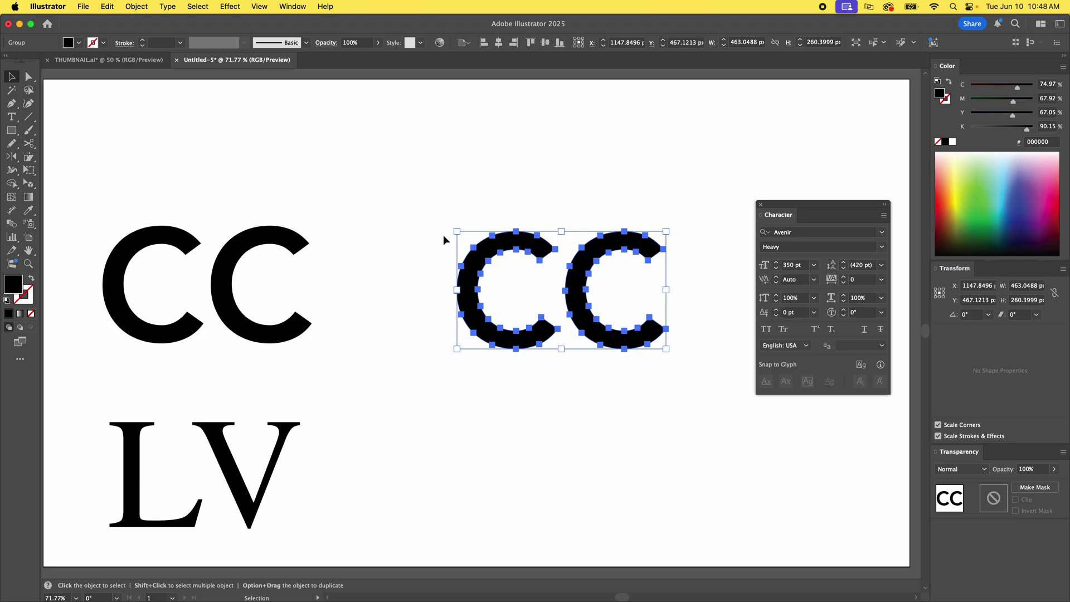
{"action": "left_click", "coordinate": [130, 5]}
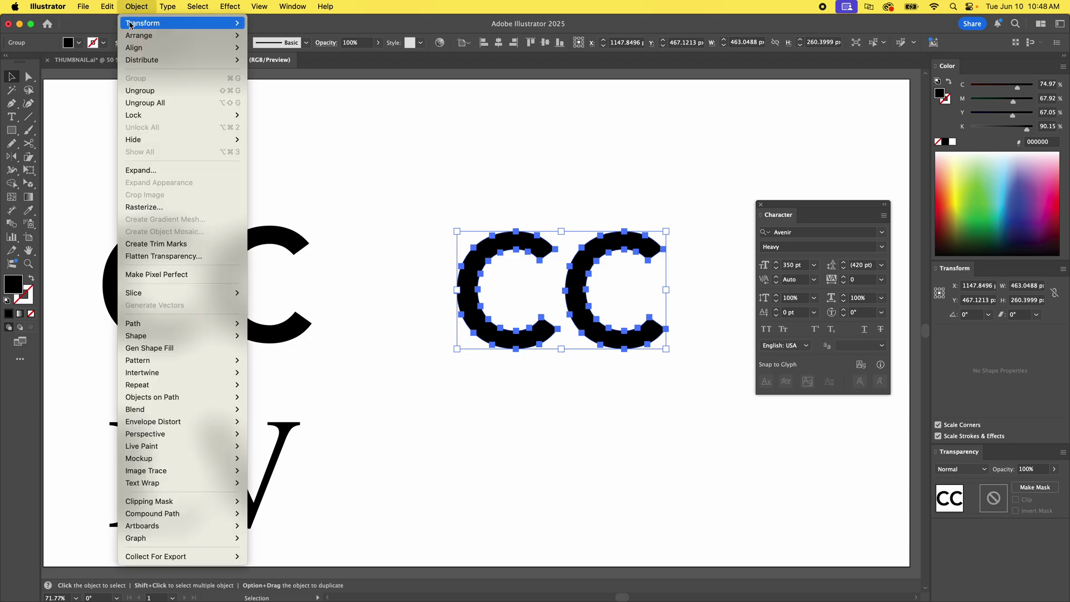
Step: Ungroup the outlined CC into two separate C letters, undoing a trial move
{"action": "left_click", "coordinate": [134, 94]}
{"action": "left_click", "coordinate": [520, 200]}
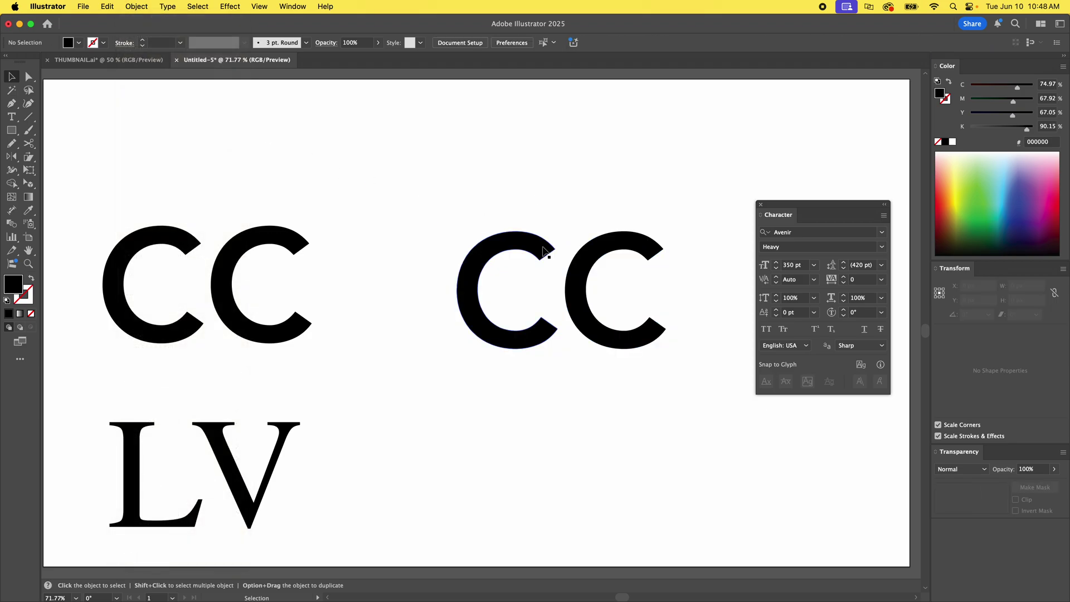
{"action": "left_click", "coordinate": [525, 245]}
{"action": "left_click_drag", "start_coordinate": [525, 246], "coordinate": [596, 252]}
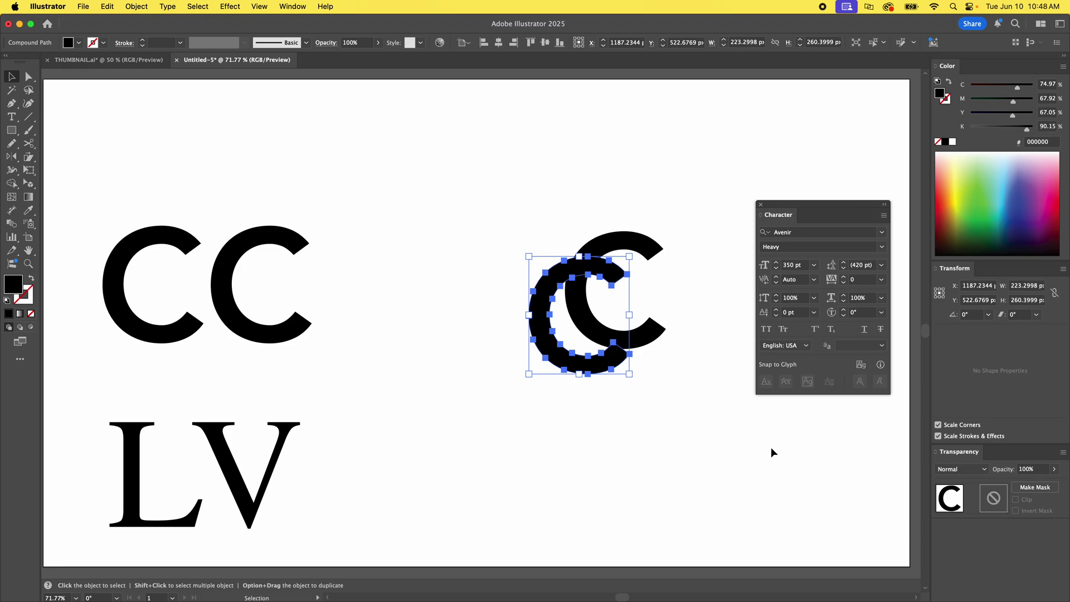
{"action": "key", "text": "super+z"}
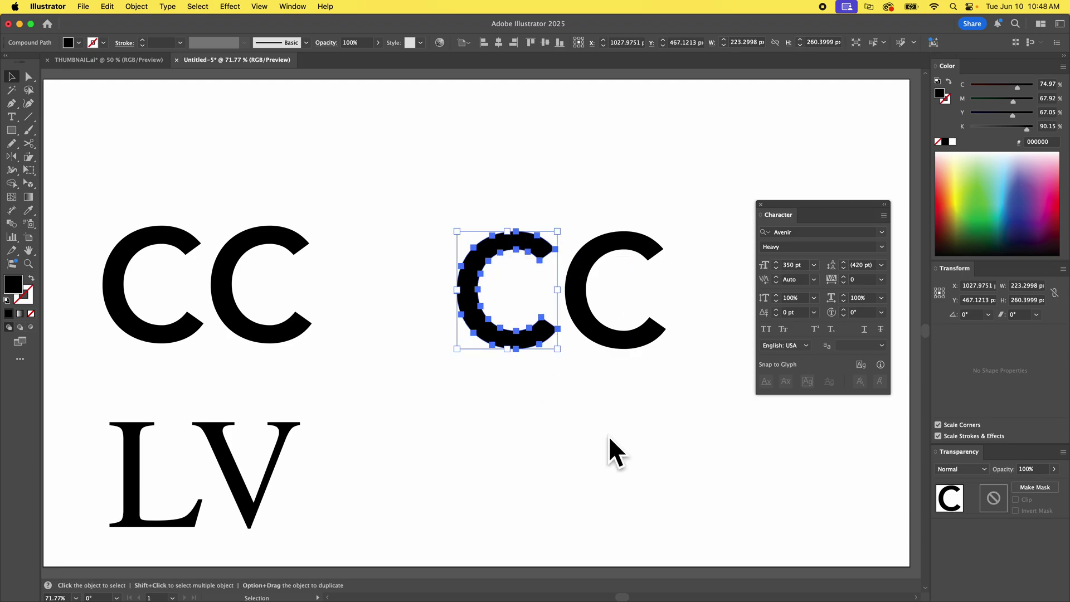
Step: Drag the two C letters apart, leaving the right C further right
{"action": "left_click", "coordinate": [602, 434]}
{"action": "left_click_drag", "start_coordinate": [576, 266], "coordinate": [517, 274]}
{"action": "left_click", "coordinate": [616, 186]}
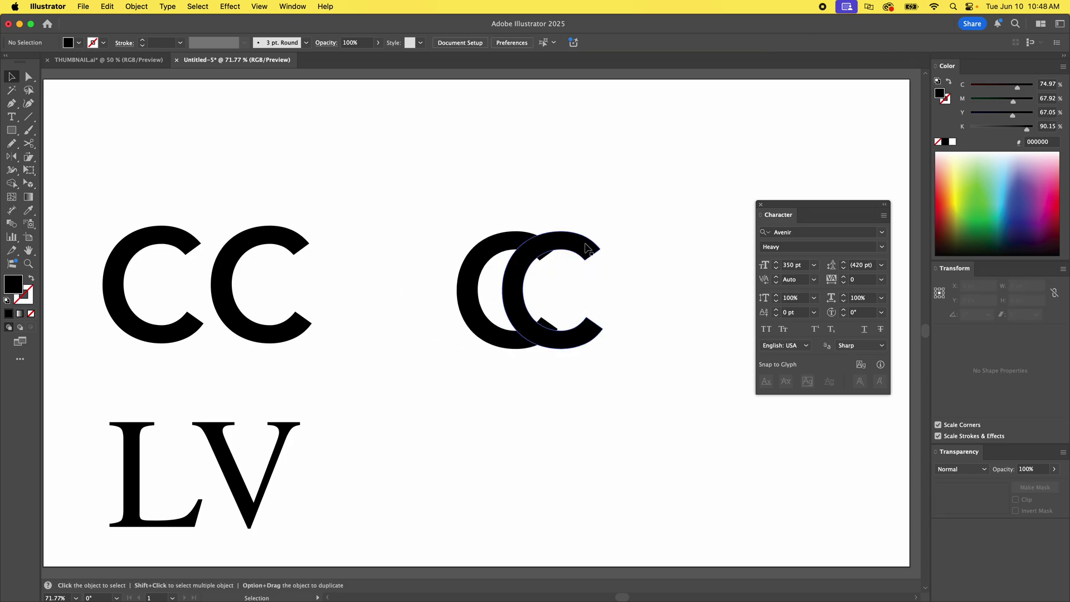
{"action": "left_click_drag", "start_coordinate": [584, 240], "coordinate": [630, 250]}
{"action": "left_click", "coordinate": [642, 244], "text": "shift"}
{"action": "key", "text": "super+z"}
{"action": "left_click", "coordinate": [563, 176]}
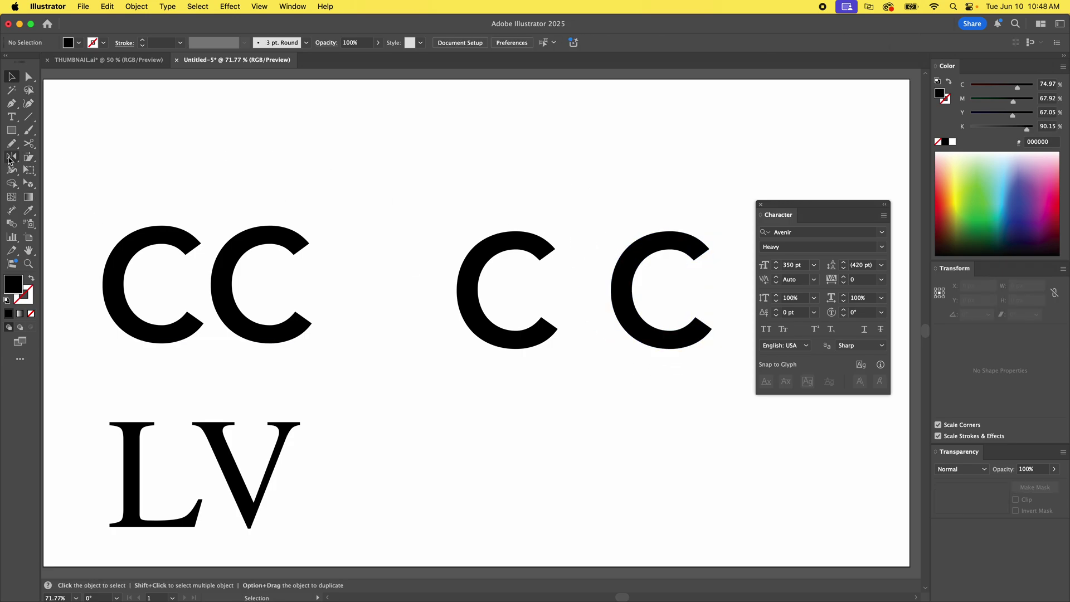
Step: Browse the Rotate, Shear and Scale tool flyouts and pick the Reflect Tool
{"action": "left_click", "coordinate": [9, 161]}
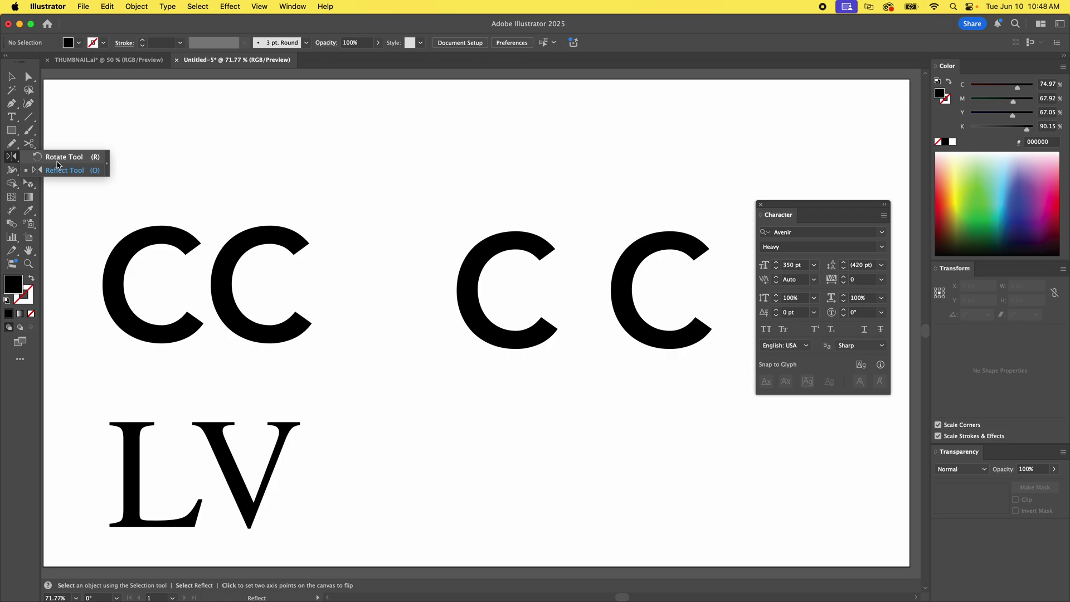
{"action": "left_click", "coordinate": [48, 160]}
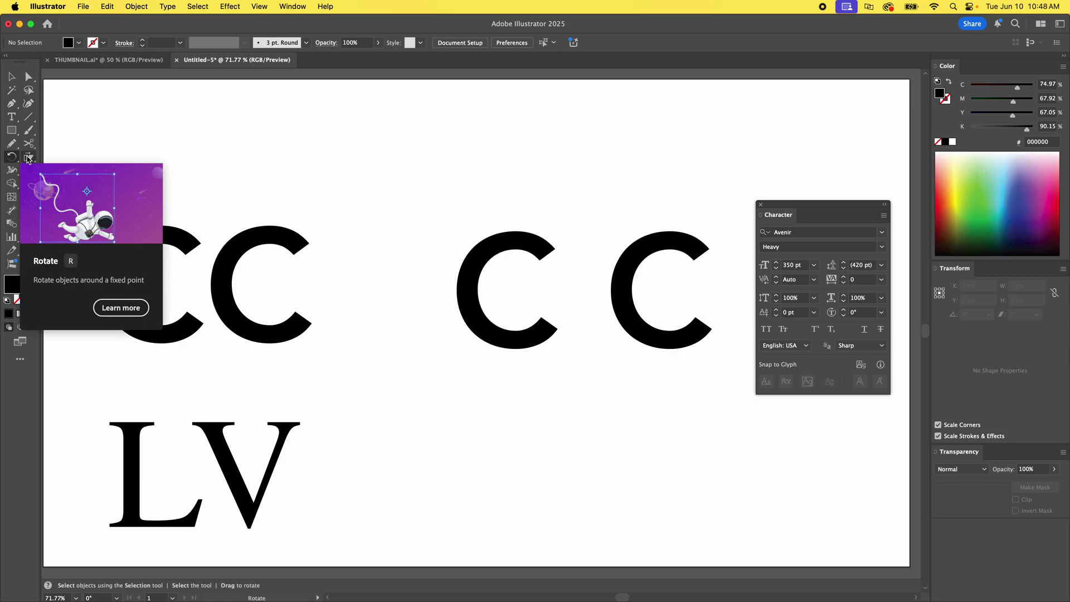
{"action": "left_click", "coordinate": [28, 157]}
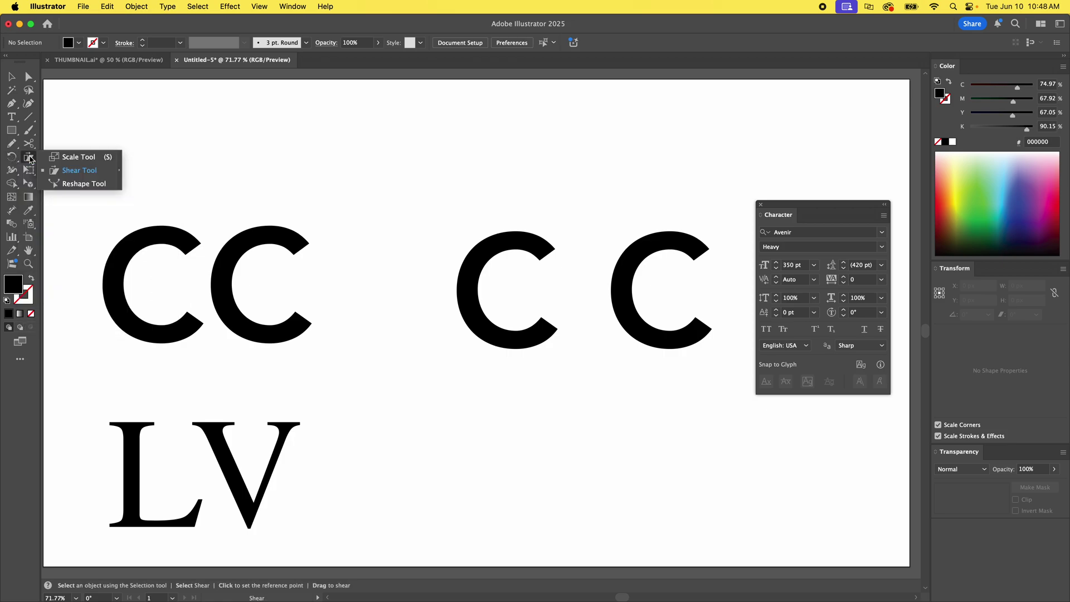
{"action": "left_click", "coordinate": [73, 158]}
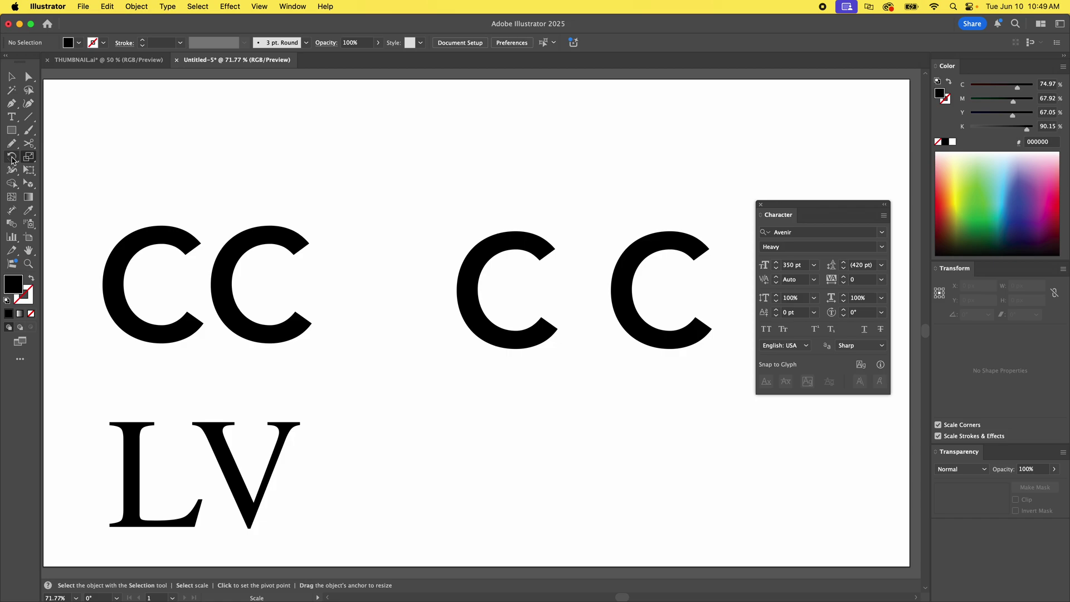
{"action": "left_click", "coordinate": [12, 159]}
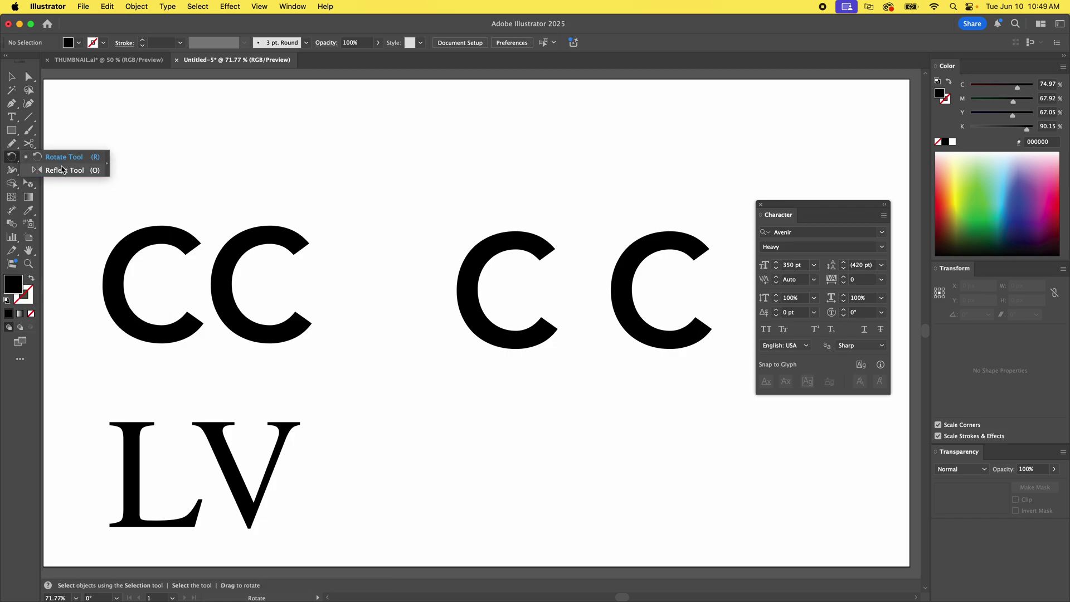
{"action": "left_click", "coordinate": [65, 170]}
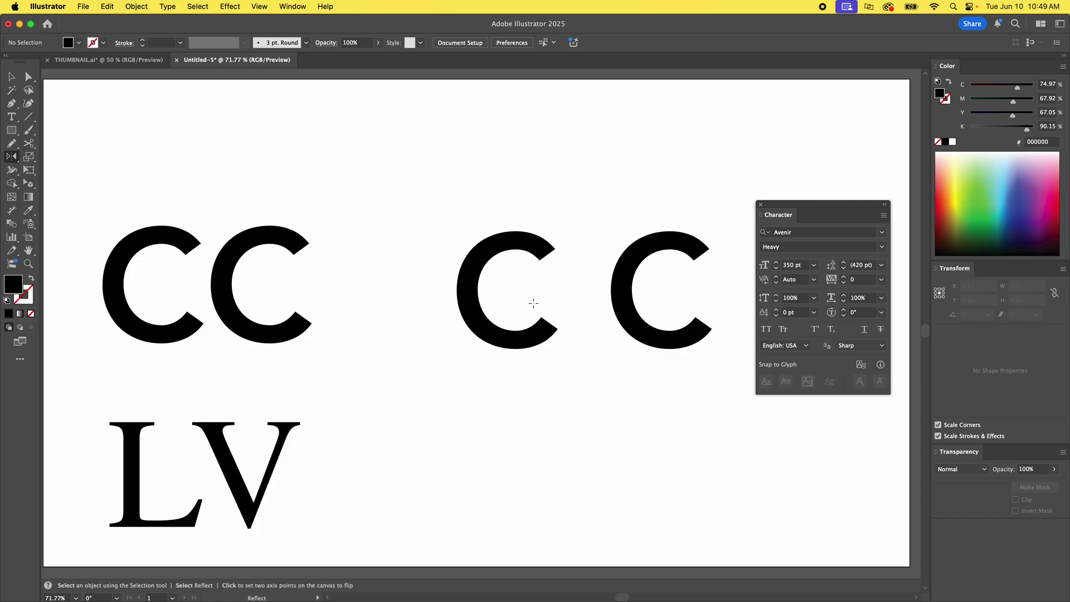
Step: Reflect the right-hand C across the vertical axis so it faces backward
{"action": "left_click", "coordinate": [644, 268], "text": "super"}
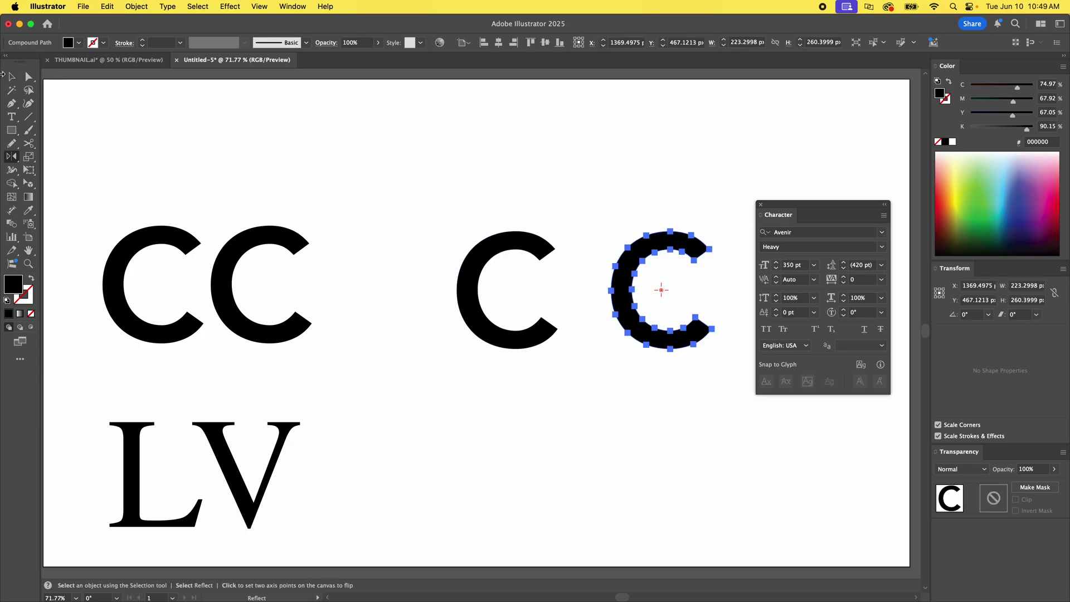
{"action": "left_click", "coordinate": [11, 77]}
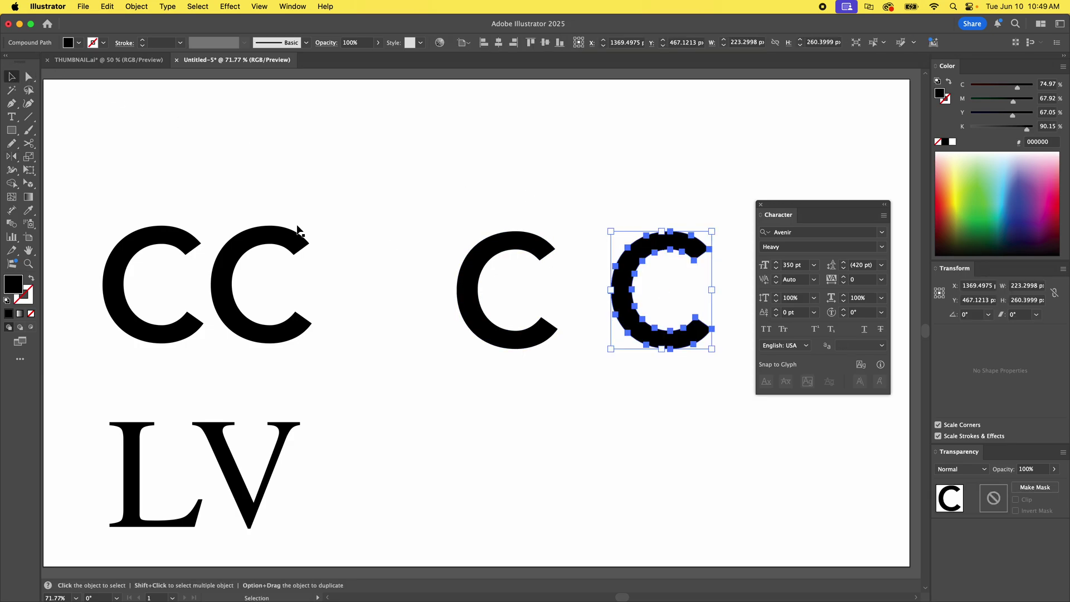
{"action": "double_click", "coordinate": [12, 156]}
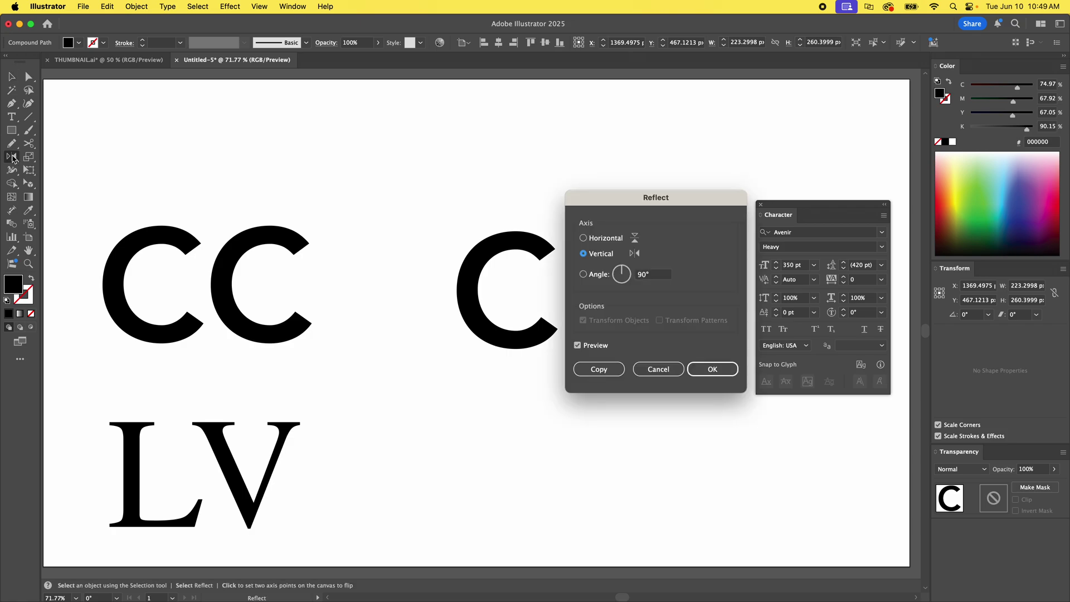
{"action": "left_click_drag", "start_coordinate": [609, 195], "coordinate": [280, 175]}
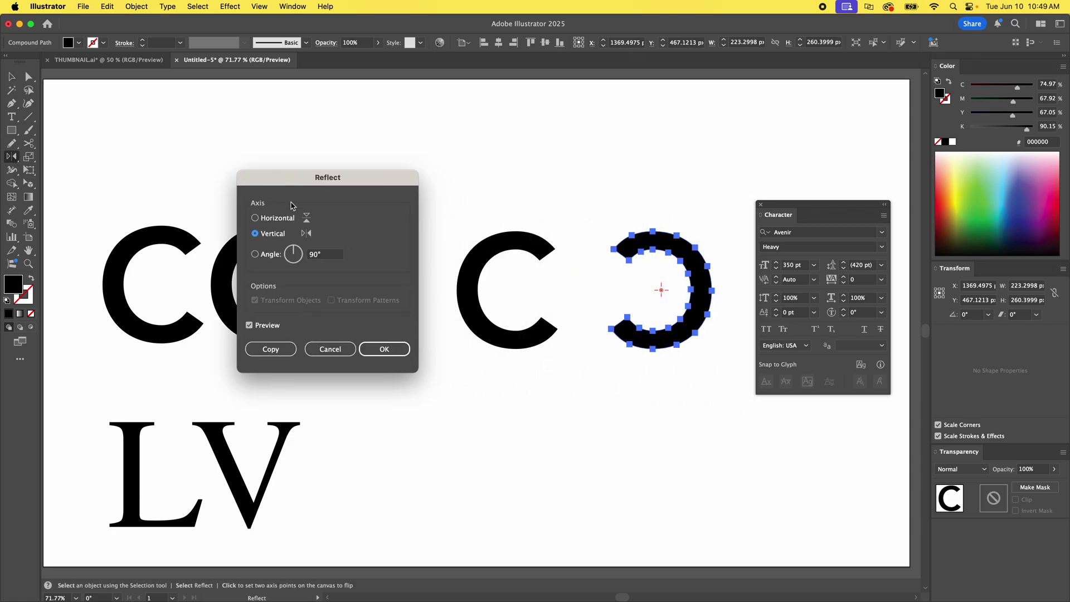
{"action": "left_click", "coordinate": [385, 350]}
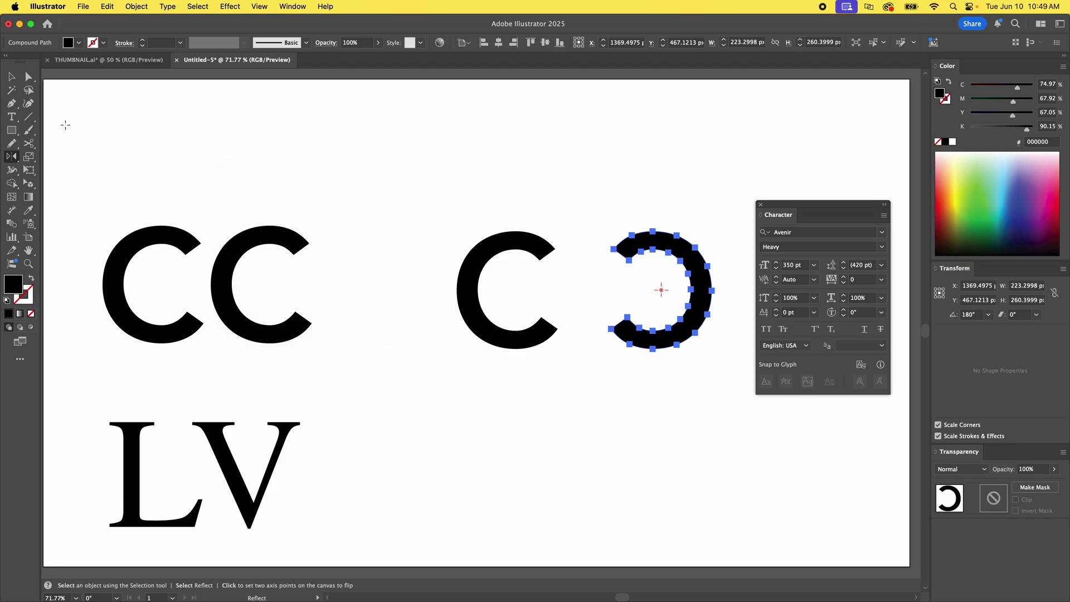
{"action": "left_click", "coordinate": [11, 77]}
{"action": "left_click", "coordinate": [571, 157]}
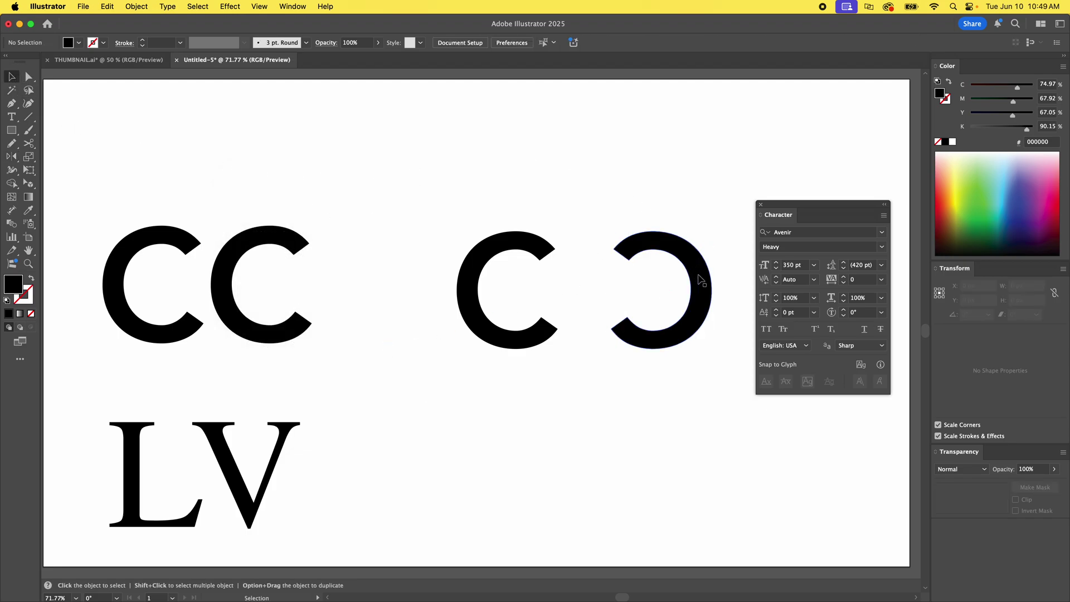
Step: Drag the flipped C left over the forward C so the two interlock
{"action": "left_click_drag", "start_coordinate": [699, 279], "coordinate": [496, 279]}
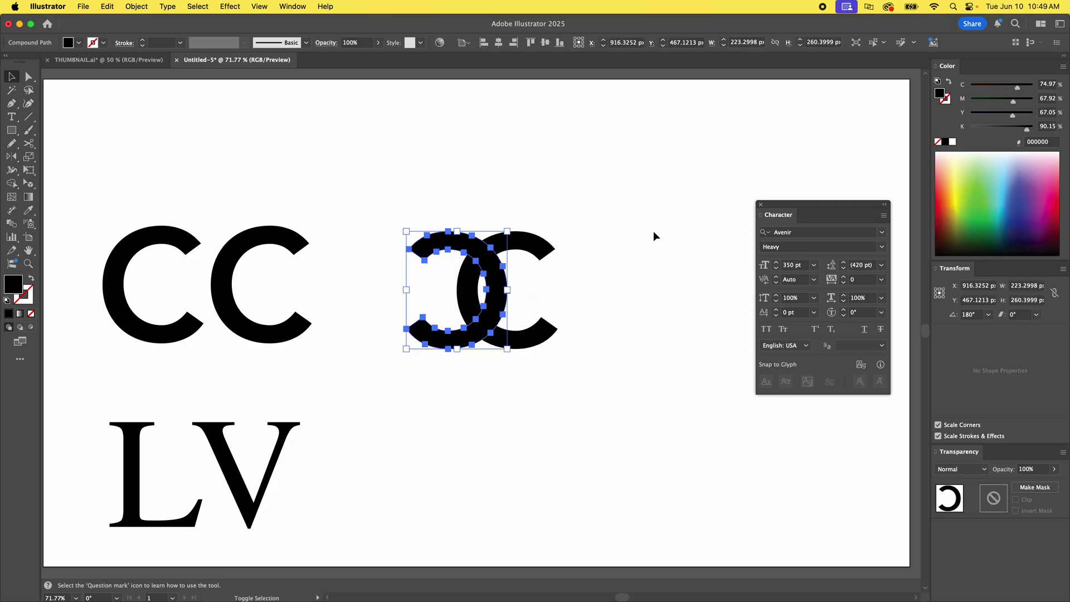
{"action": "left_click_drag", "start_coordinate": [656, 207], "coordinate": [413, 365]}
{"action": "left_click", "coordinate": [724, 236]}
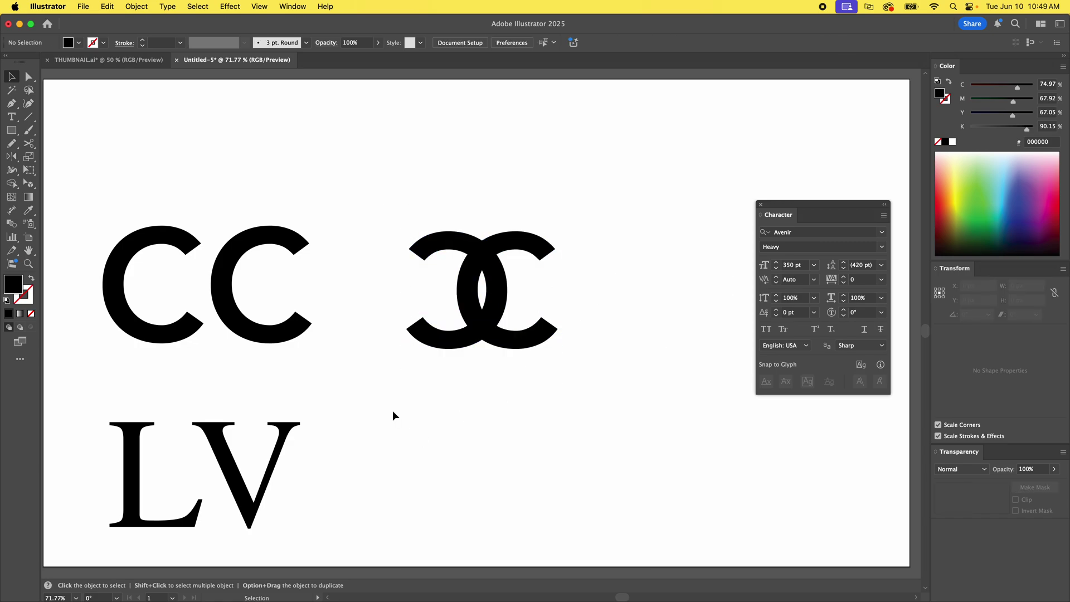
Step: Option-drag a duplicate of the LV text to the right of the original
{"action": "left_click", "coordinate": [236, 483]}
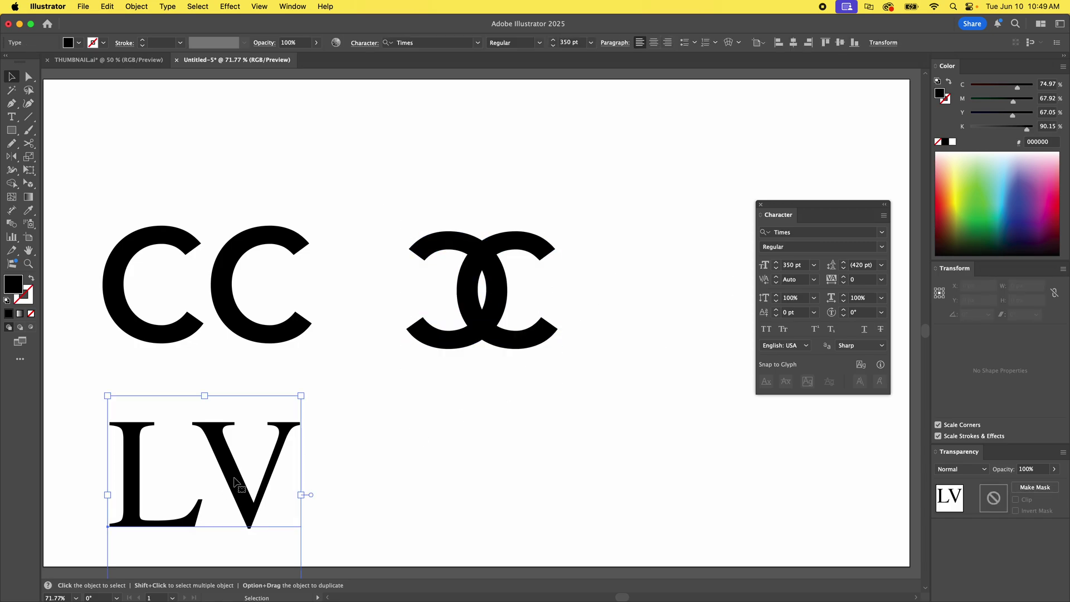
{"action": "left_click", "coordinate": [400, 475]}
{"action": "scroll", "coordinate": [384, 374], "scroll_direction": "down", "scroll_amount": 5}
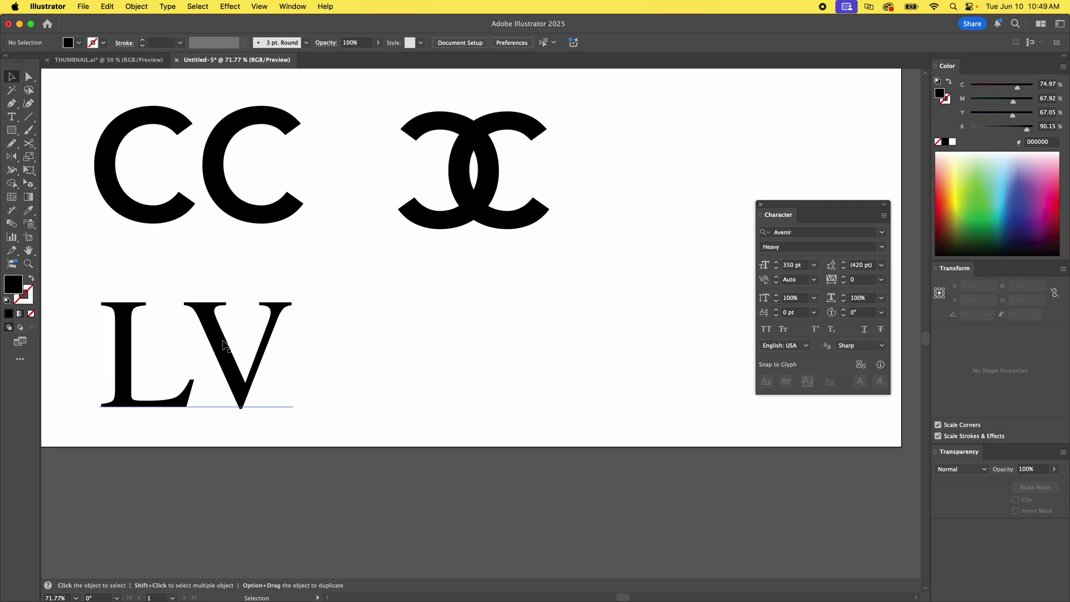
{"action": "left_click_drag", "start_coordinate": [223, 350], "coordinate": [542, 350]}
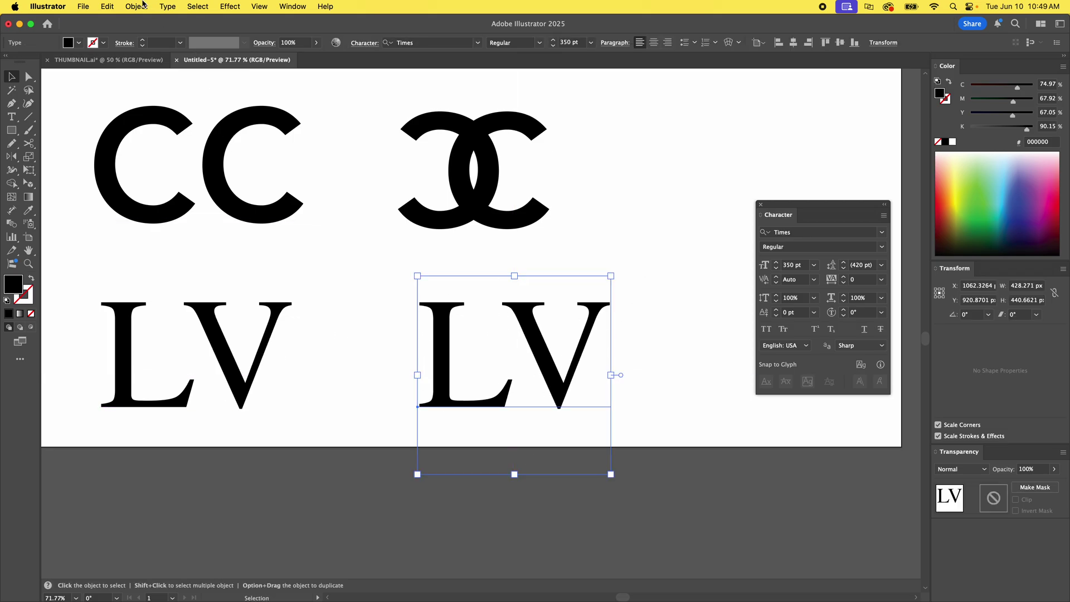
Step: Convert the LV copy to outlines and ungroup it into separate L and V
{"action": "left_click", "coordinate": [170, 6]}
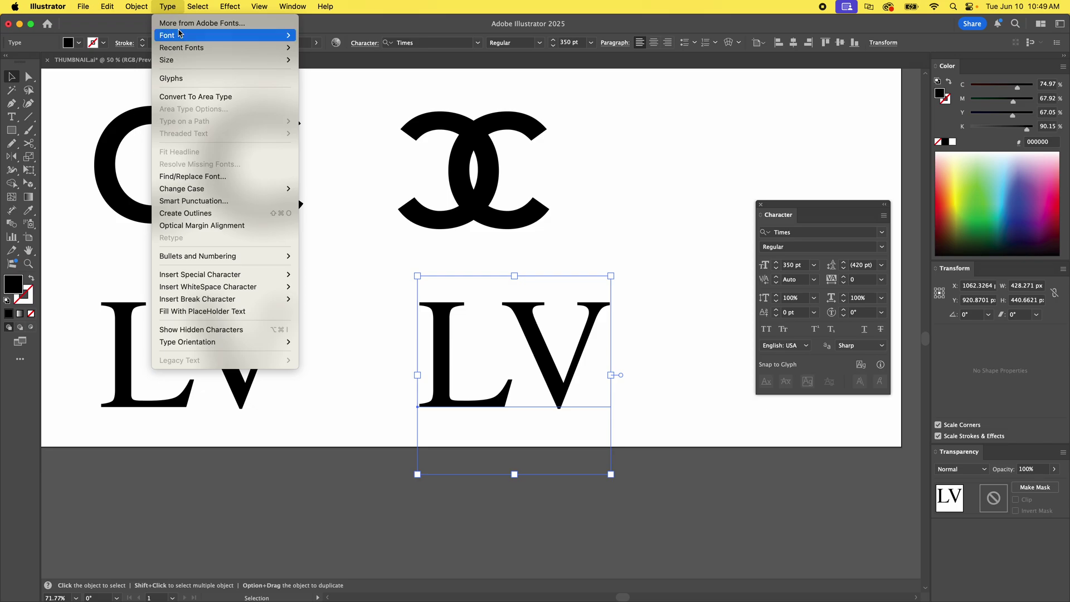
{"action": "left_click", "coordinate": [201, 214]}
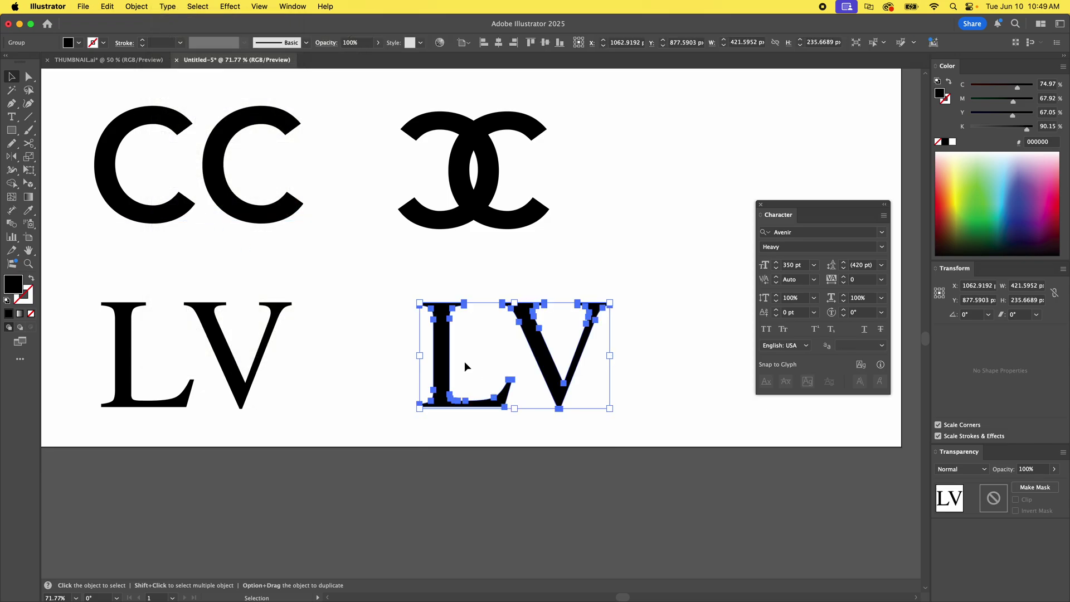
{"action": "left_click", "coordinate": [136, 6]}
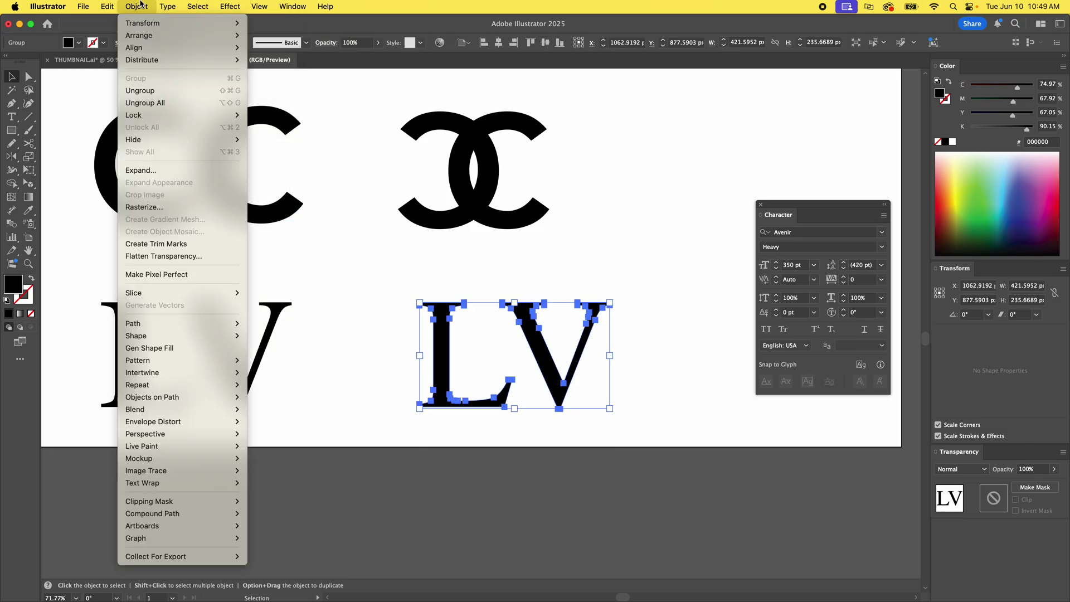
{"action": "left_click", "coordinate": [140, 90]}
{"action": "left_click", "coordinate": [596, 248]}
{"action": "mouse_move", "coordinate": [555, 379]}
{"action": "left_mouse_down"}
{"action": "mouse_move", "coordinate": [577, 328]}
{"action": "mouse_move", "coordinate": [555, 379]}
{"action": "left_mouse_up"}
Step: Marquee-select the second LV, scale it down by a corner handle, then widen it
{"action": "left_click", "coordinate": [411, 378]}
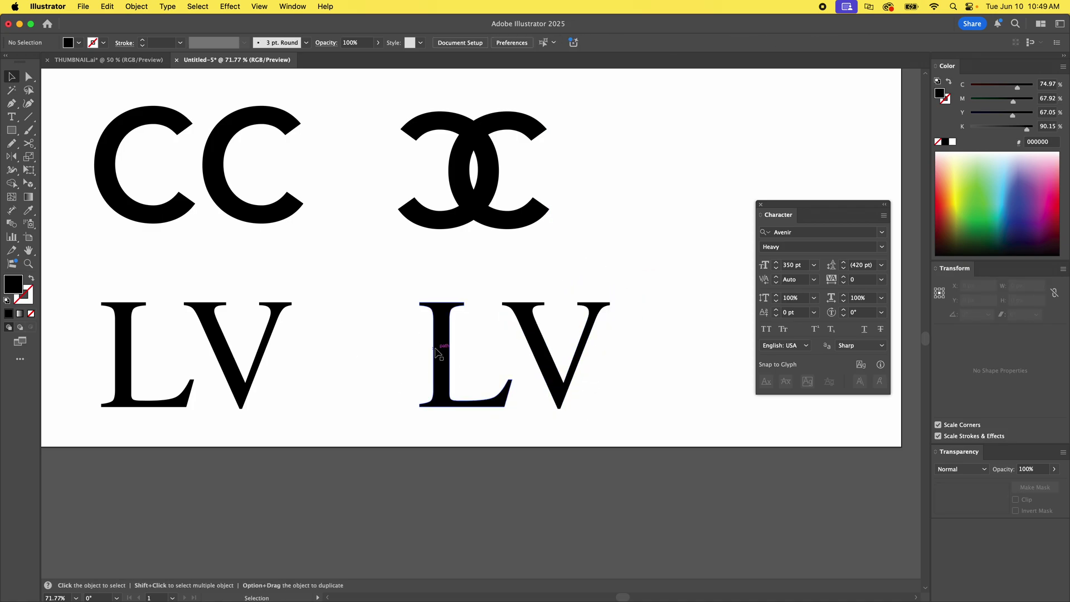
{"action": "scroll", "coordinate": [384, 313], "scroll_direction": "down", "scroll_amount": 3}
{"action": "scroll", "coordinate": [385, 312], "scroll_direction": "right", "scroll_amount": 3}
{"action": "left_click", "coordinate": [379, 299]}
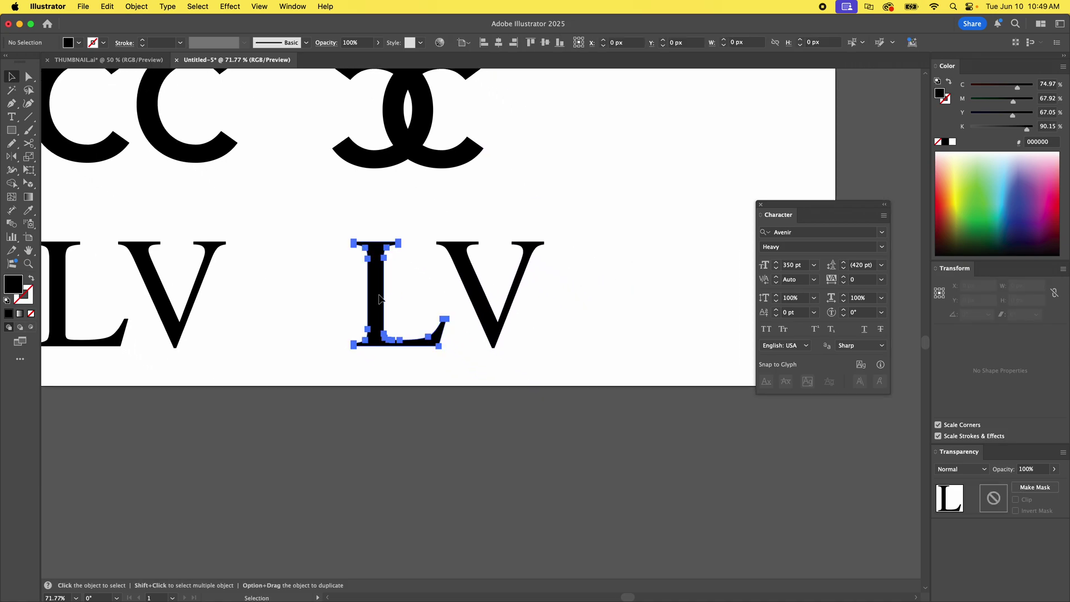
{"action": "left_click_drag", "start_coordinate": [612, 256], "coordinate": [358, 332]}
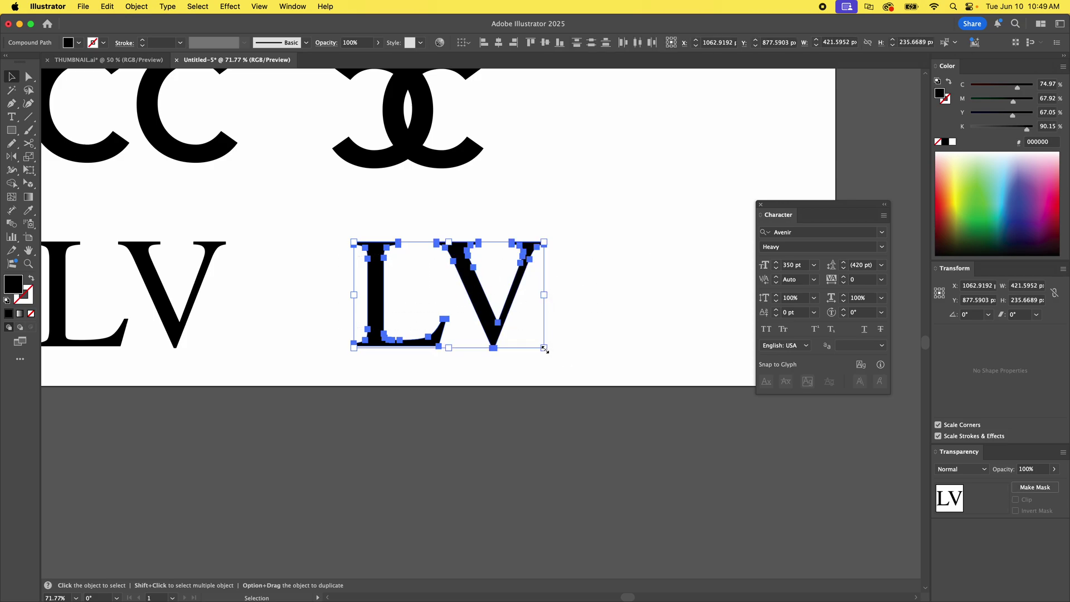
{"action": "left_click_drag", "start_coordinate": [544, 349], "coordinate": [517, 334]}
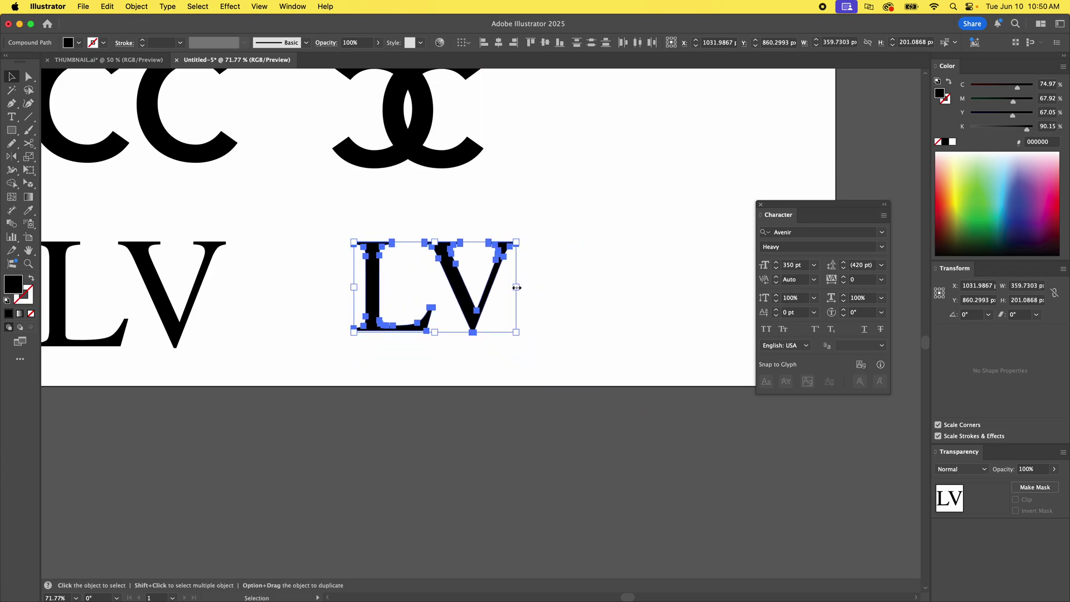
{"action": "left_click_drag", "start_coordinate": [516, 287], "coordinate": [561, 287]}
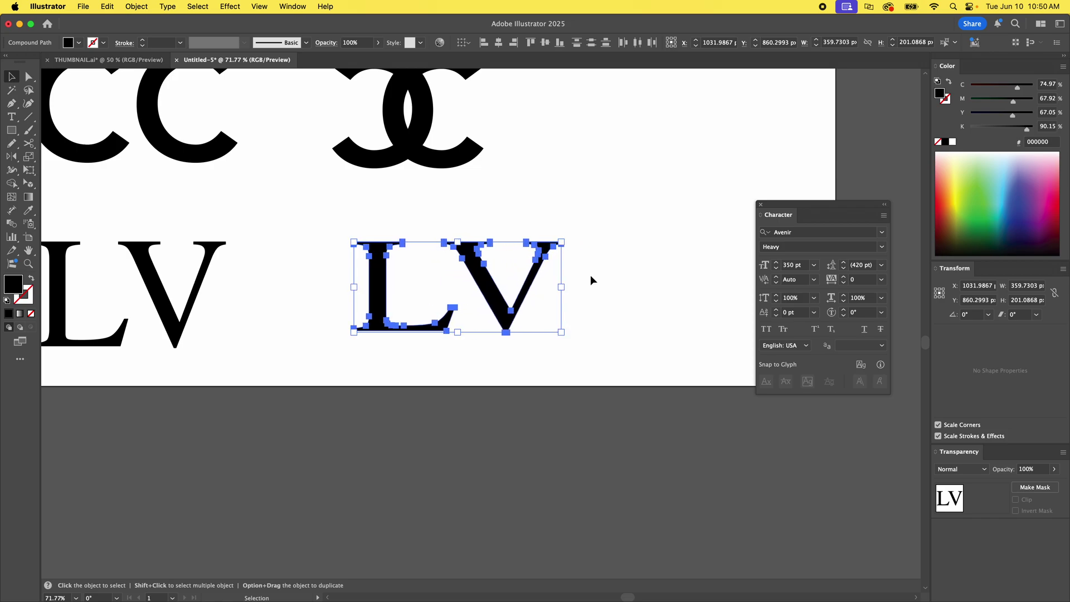
{"action": "left_click", "coordinate": [592, 280]}
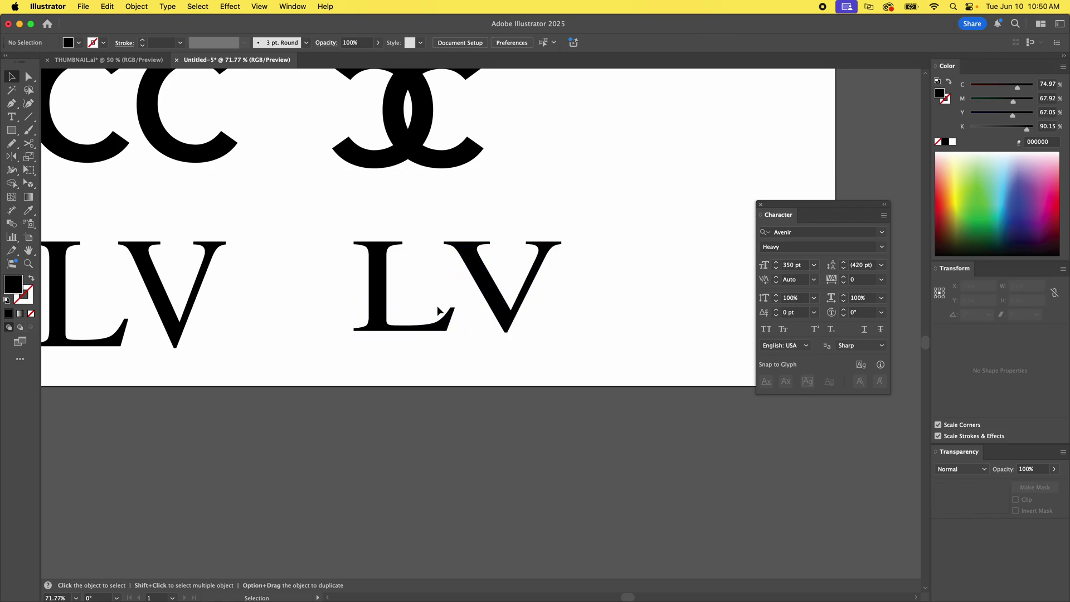
Step: Move the L right onto the V and slant it with the Shear Tool
{"action": "left_click", "coordinate": [382, 293]}
{"action": "left_click_drag", "start_coordinate": [379, 286], "coordinate": [498, 339]}
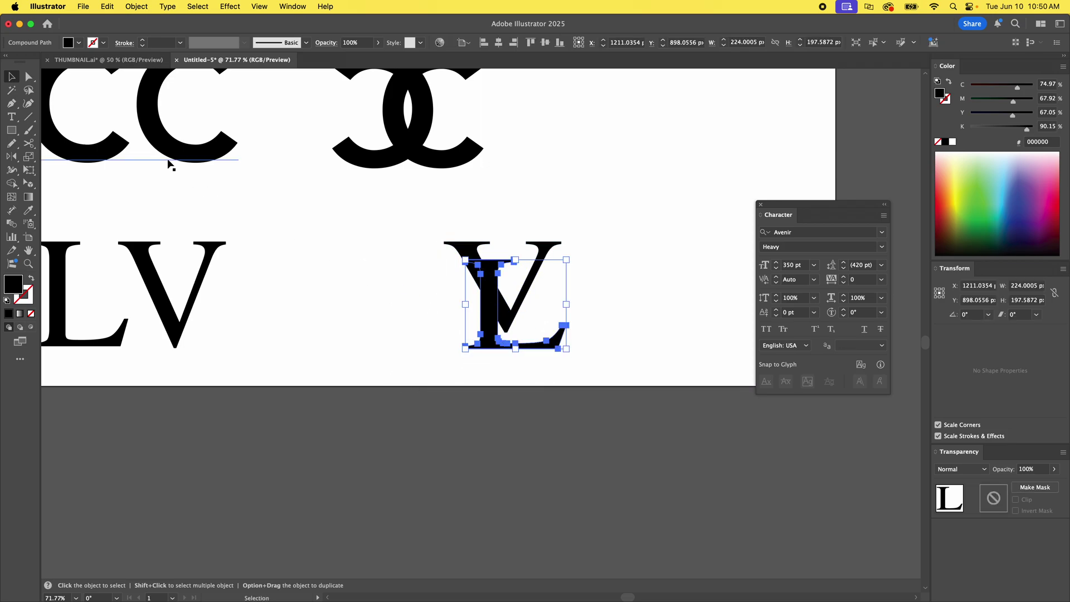
{"action": "left_click_drag", "start_coordinate": [31, 158], "coordinate": [86, 171]}
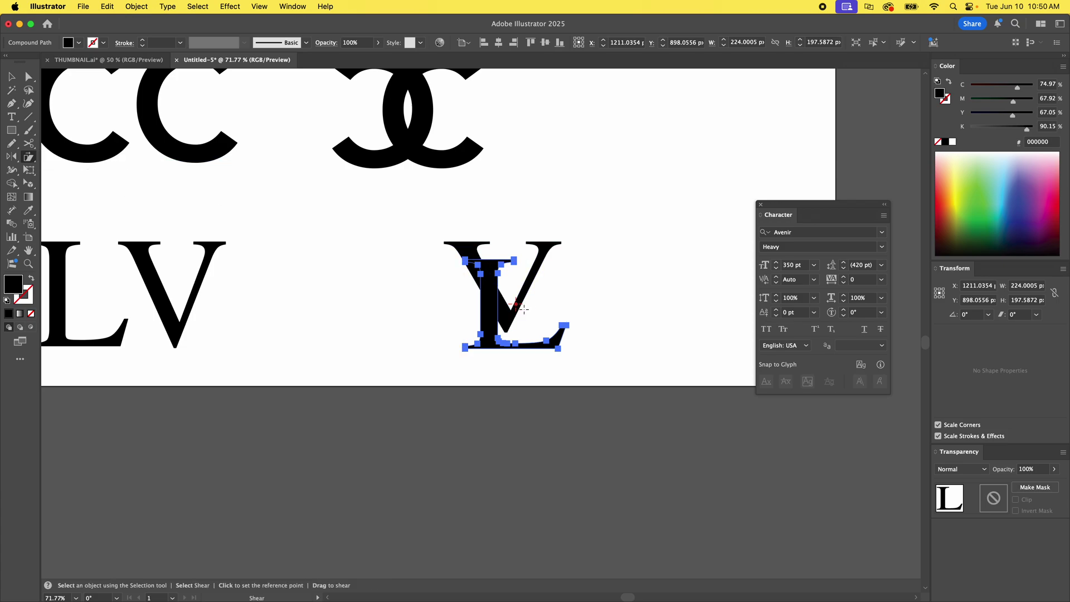
{"action": "mouse_move", "coordinate": [513, 260]}
{"action": "left_mouse_down"}
{"action": "mouse_move", "coordinate": [535, 263]}
{"action": "mouse_move", "coordinate": [530, 286]}
{"action": "mouse_move", "coordinate": [532, 266]}
{"action": "left_mouse_up"}
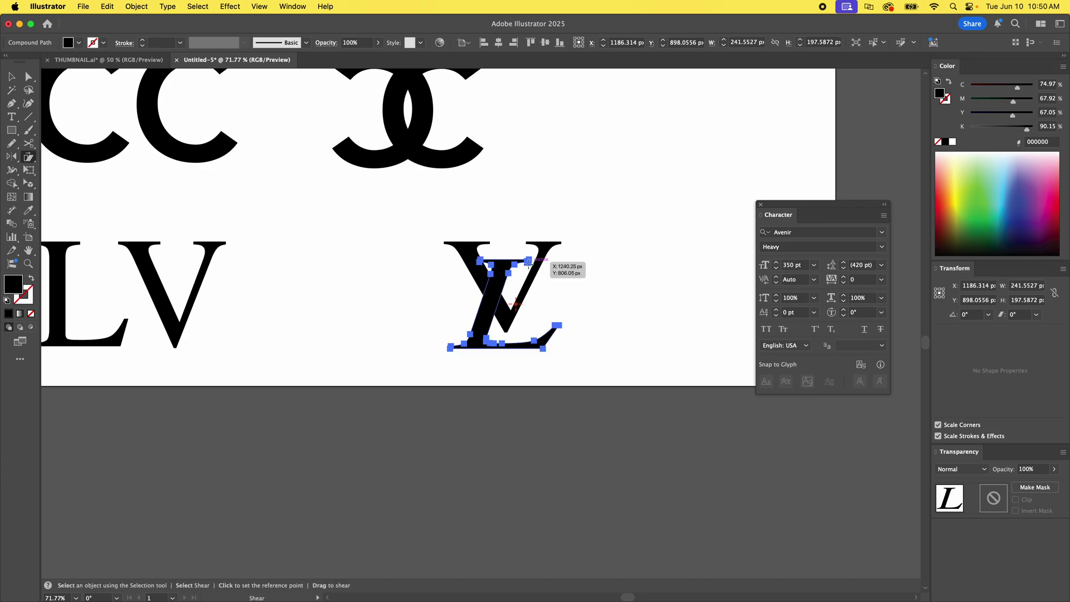
Step: Nudge the V a few pixels down and slightly left so it overlaps the sheared L, then select the CC logo
{"action": "left_click", "coordinate": [13, 78]}
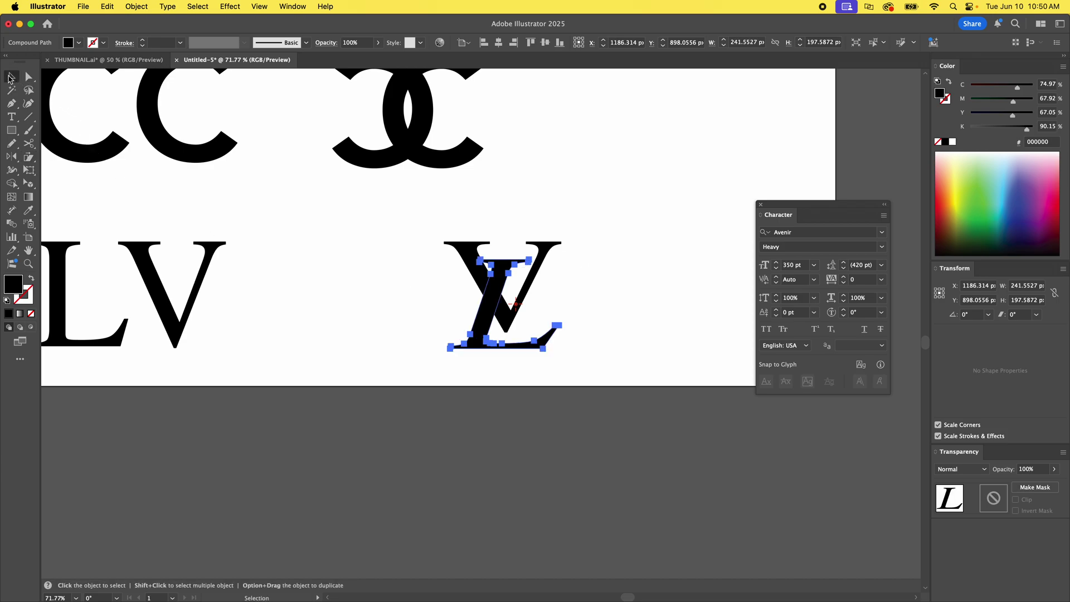
{"action": "left_click", "coordinate": [275, 269]}
{"action": "left_click_drag", "start_coordinate": [547, 245], "coordinate": [545, 252]}
{"action": "left_click", "coordinate": [612, 219]}
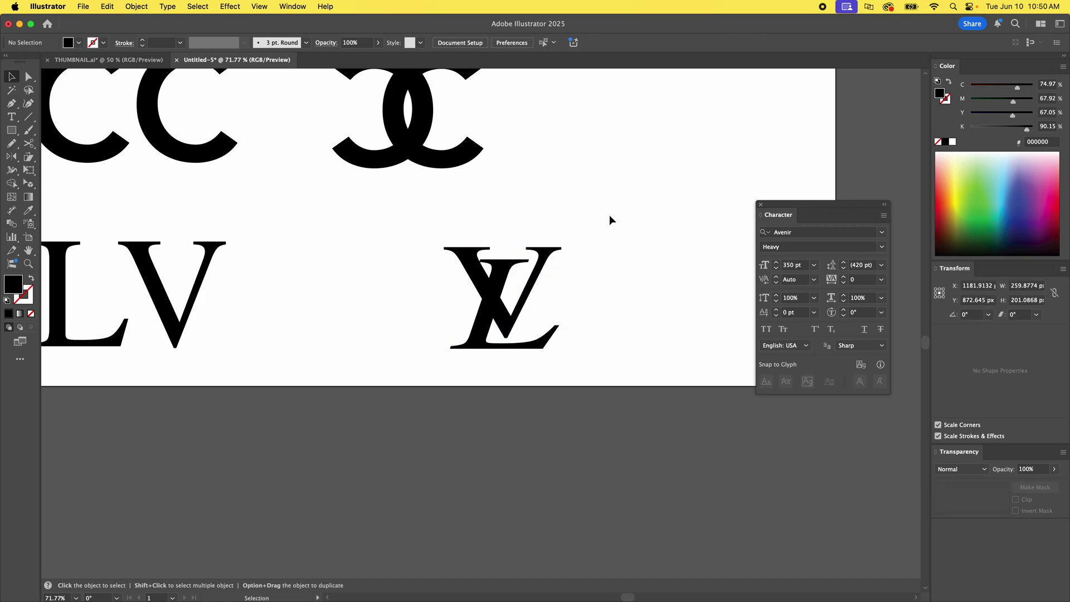
{"action": "left_click", "coordinate": [544, 260]}
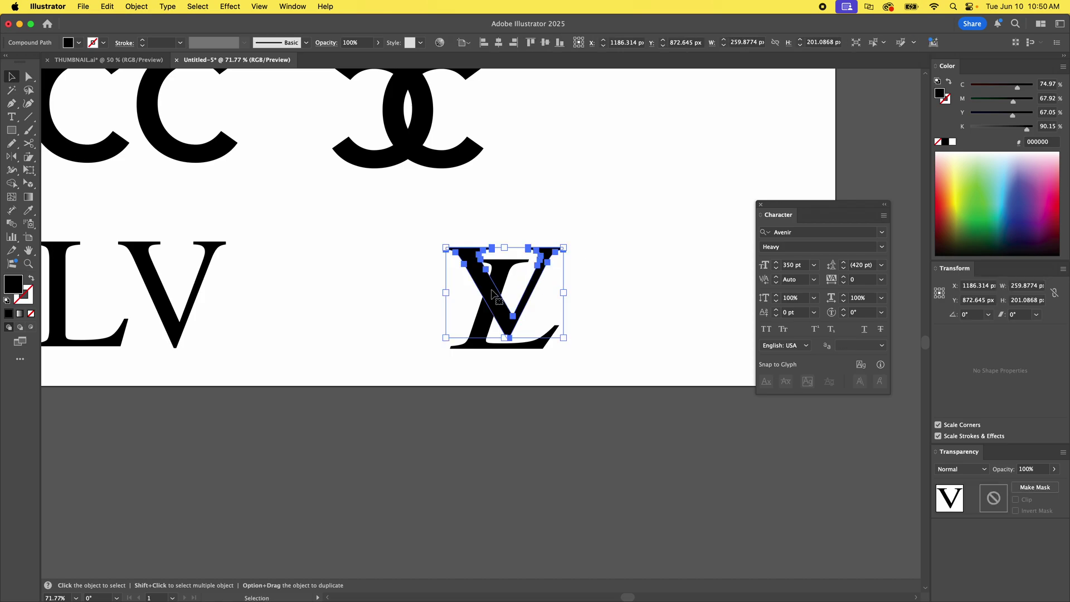
{"action": "left_click_drag", "start_coordinate": [493, 294], "coordinate": [489, 294]}
{"action": "left_click", "coordinate": [608, 273]}
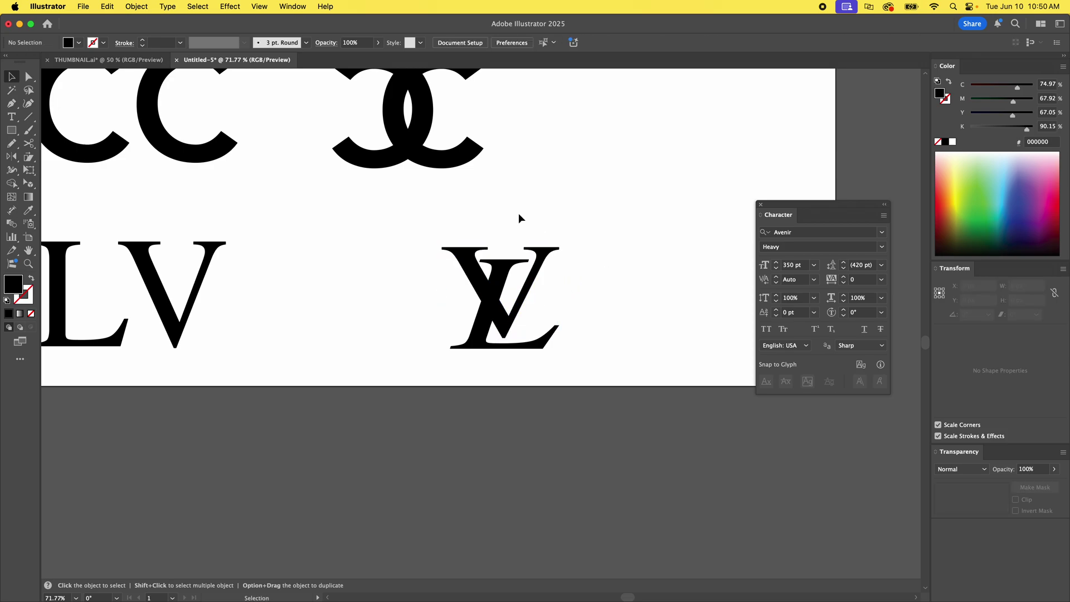
{"action": "scroll", "coordinate": [401, 167], "scroll_direction": "up", "scroll_amount": 3}
{"action": "left_click_drag", "start_coordinate": [660, 122], "coordinate": [364, 309]}
Step: Select the interlocking CC monogram and bring up the Stroke panel beside the Character panel
{"action": "left_click", "coordinate": [537, 148]}
{"action": "left_click", "coordinate": [387, 223]}
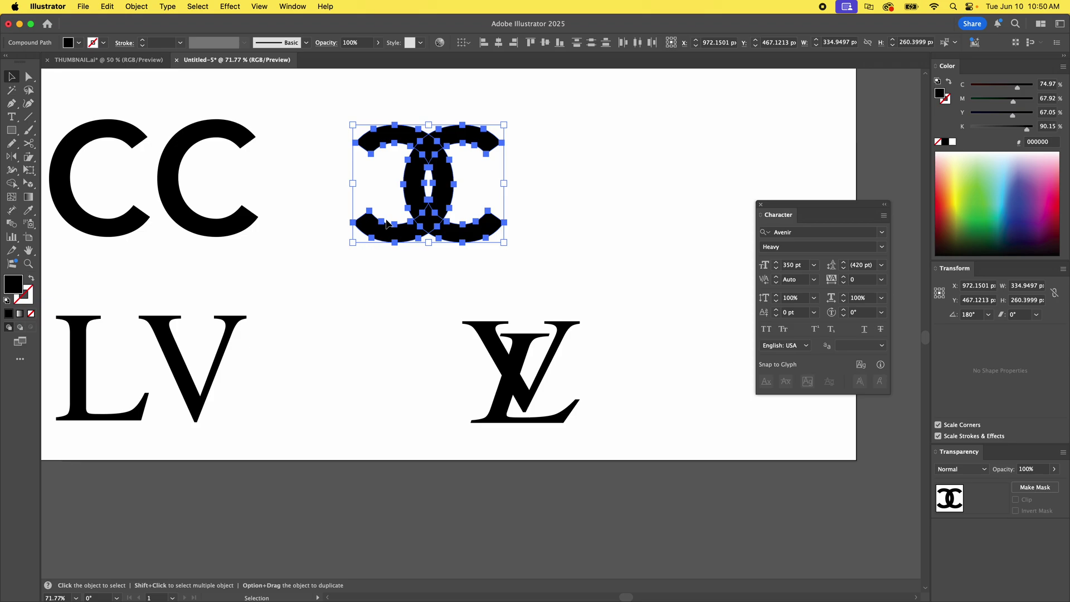
{"action": "left_click", "coordinate": [292, 6]}
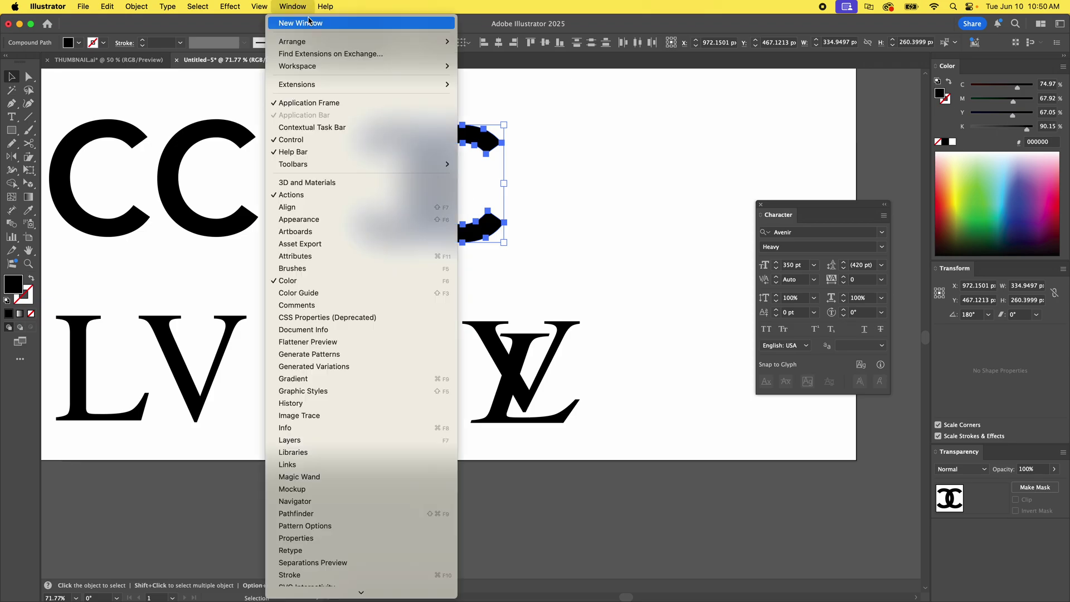
{"action": "scroll", "coordinate": [362, 545], "scroll_direction": "down", "scroll_amount": 5}
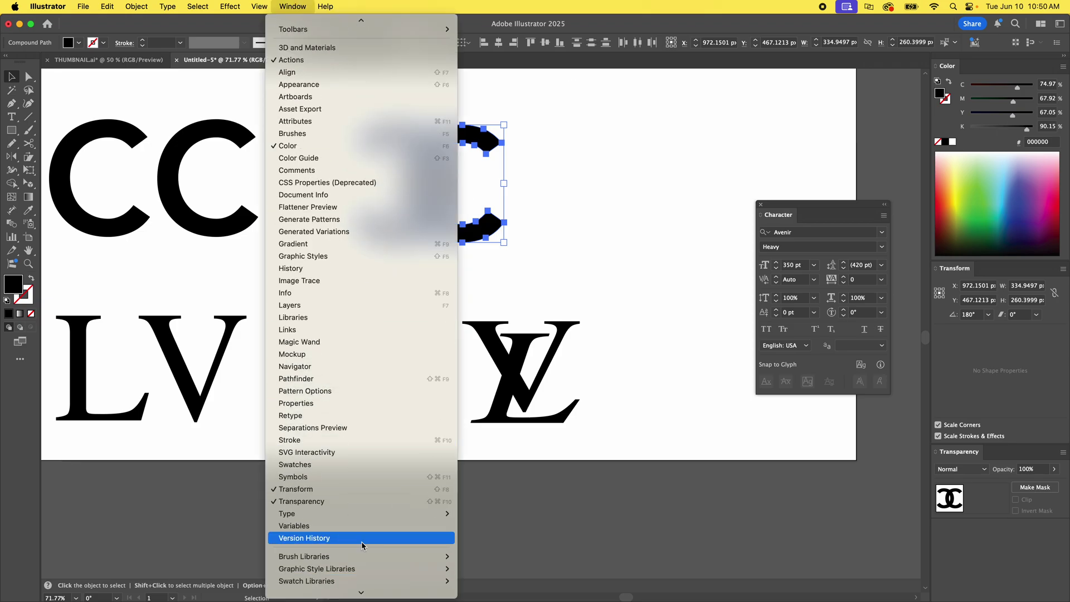
{"action": "left_click", "coordinate": [291, 440]}
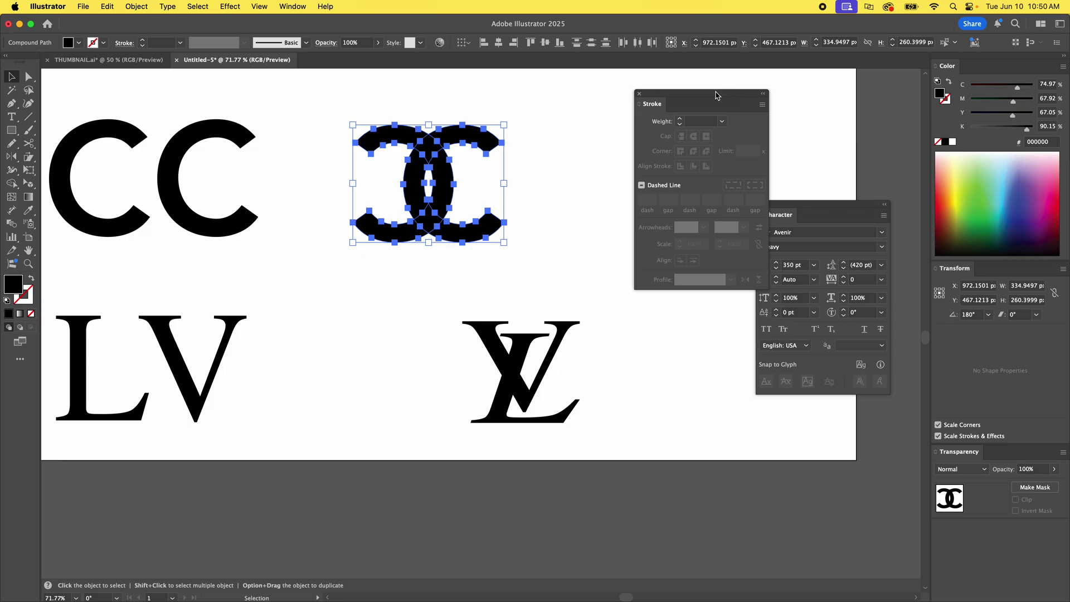
{"action": "left_click_drag", "start_coordinate": [716, 96], "coordinate": [681, 97]}
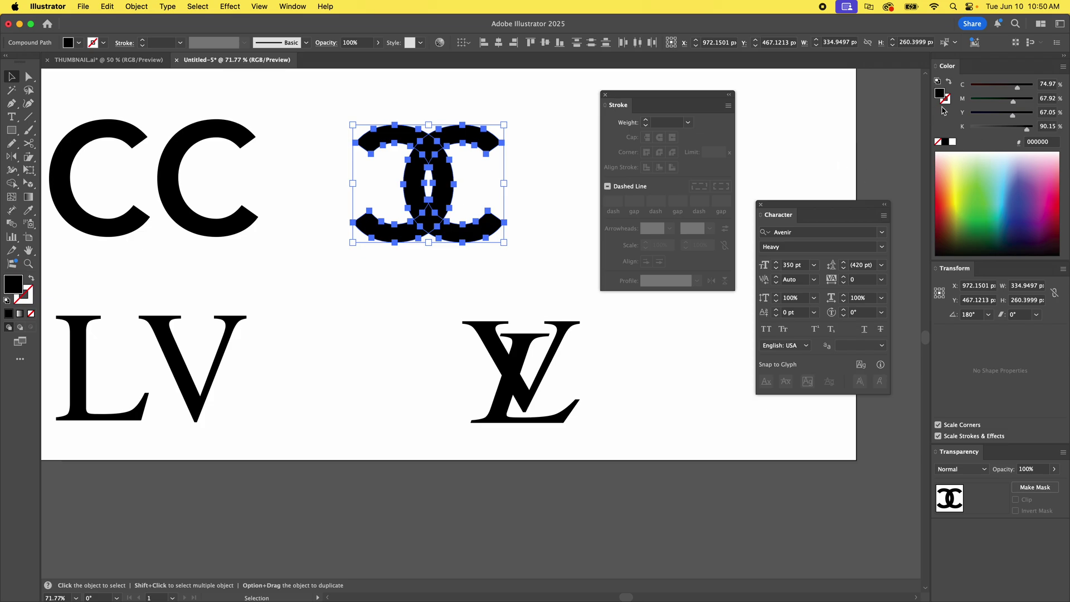
Step: Give the CC a red (ee294c) stroke of 3 pt weight, then reselect it
{"action": "left_click", "coordinate": [946, 99]}
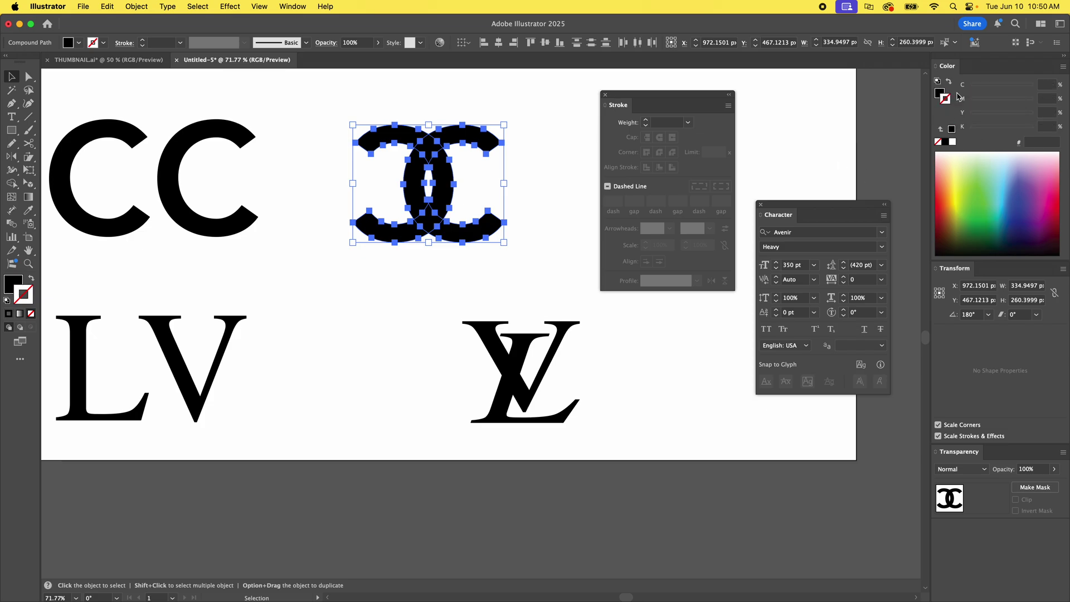
{"action": "left_click", "coordinate": [1059, 192]}
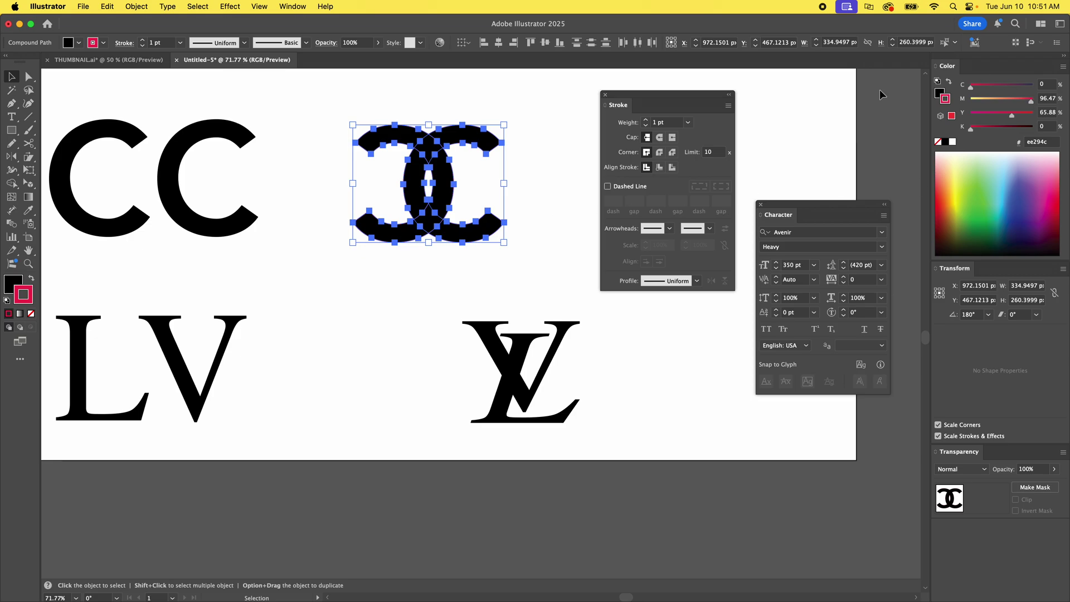
{"action": "left_click", "coordinate": [647, 121]}
{"action": "left_click", "coordinate": [646, 120]}
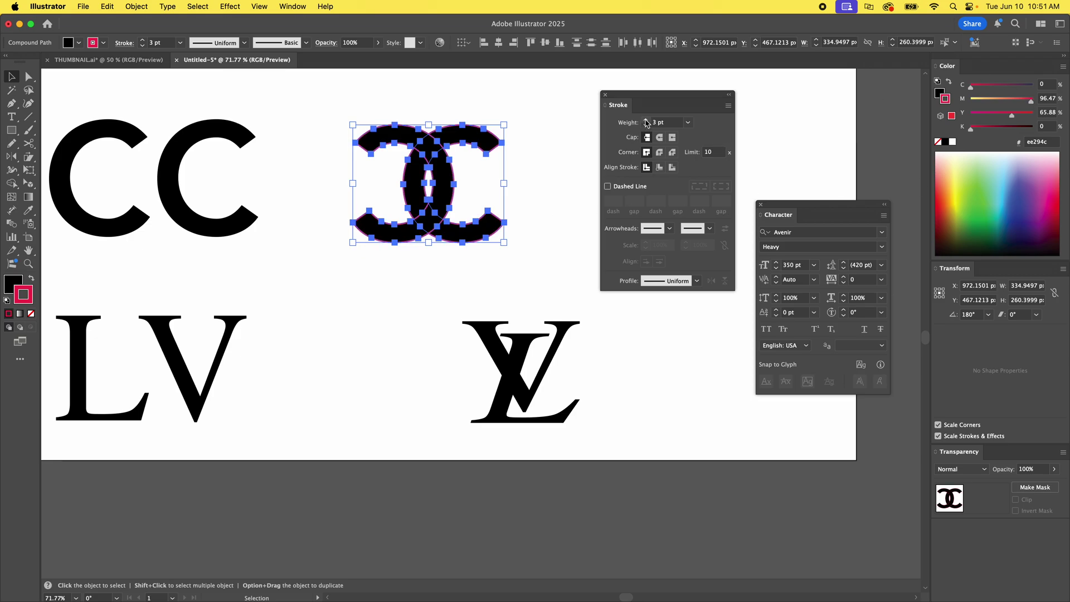
{"action": "left_click", "coordinate": [567, 156]}
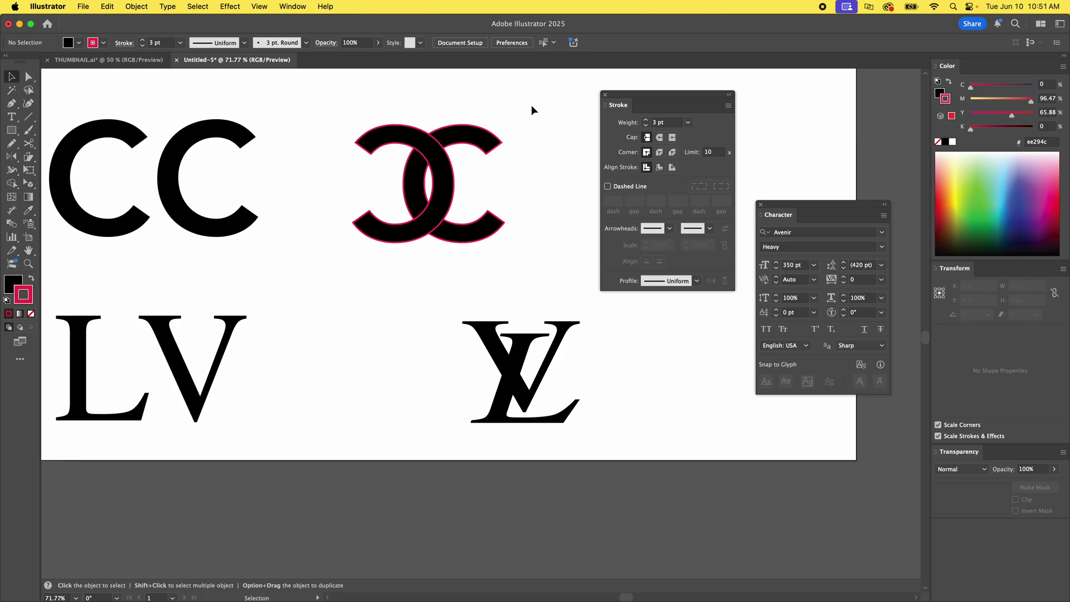
{"action": "left_click_drag", "start_coordinate": [519, 186], "coordinate": [312, 266]}
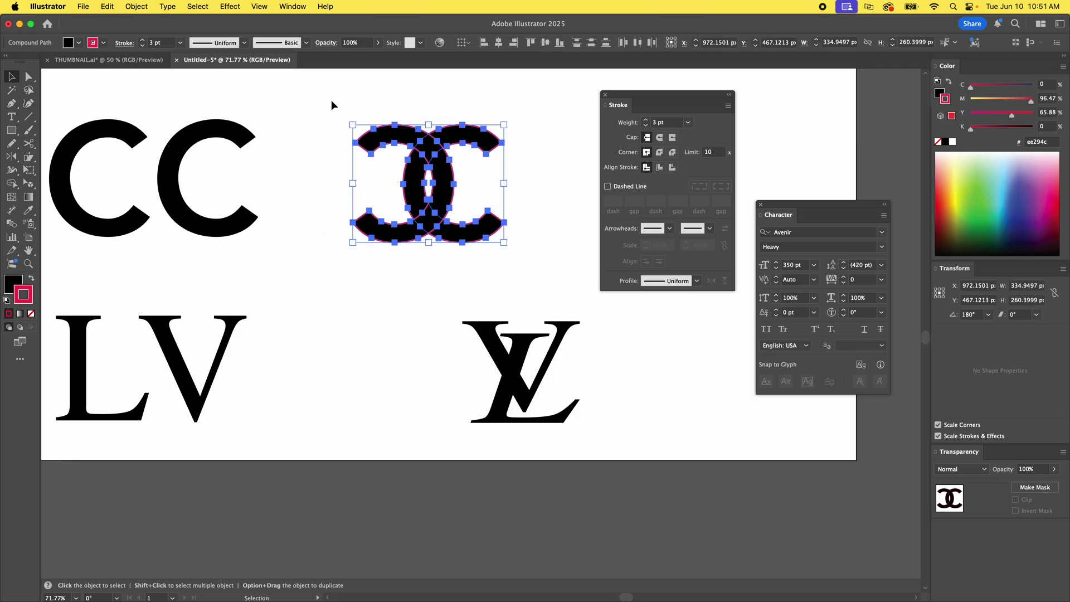
Step: Use Pathfinder's Unite shape mode to fuse the two selected Cs into one outlined shape
{"action": "left_click", "coordinate": [292, 6]}
{"action": "scroll", "coordinate": [304, 385], "scroll_direction": "down", "scroll_amount": 3}
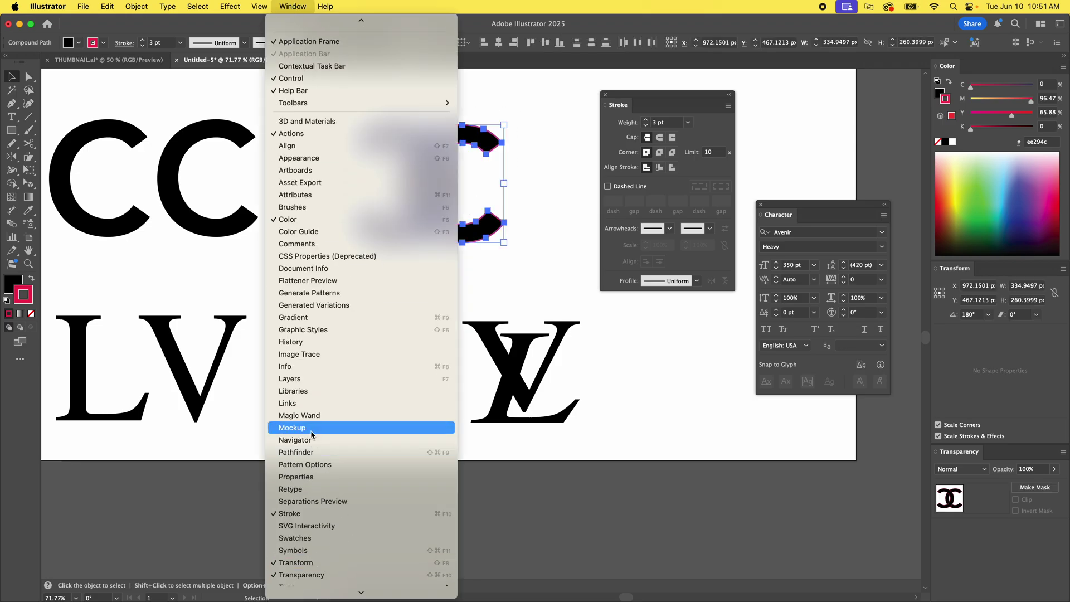
{"action": "left_click", "coordinate": [311, 452]}
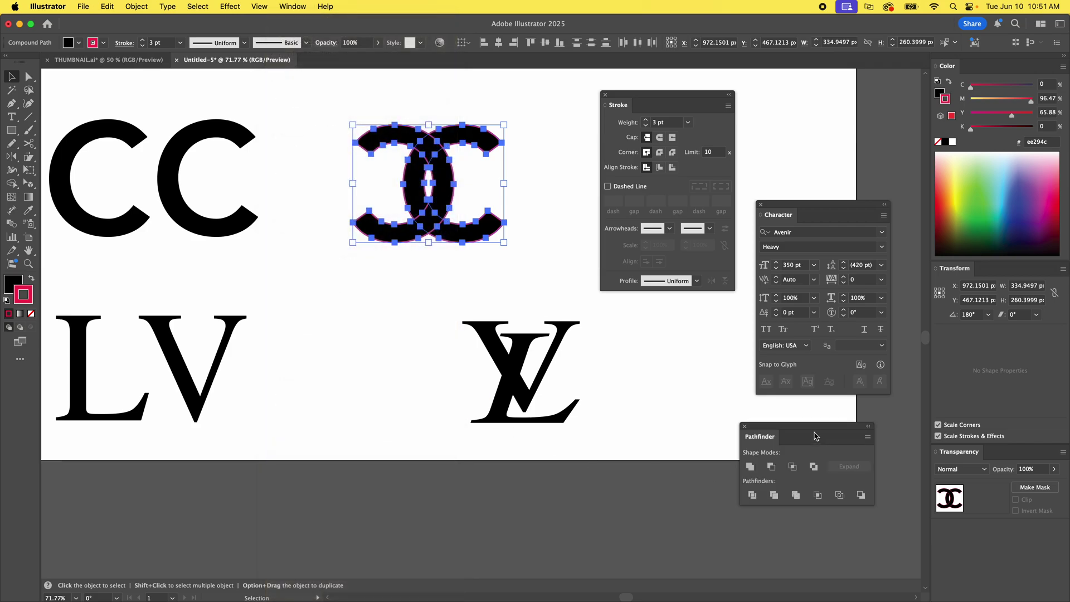
{"action": "left_click_drag", "start_coordinate": [813, 430], "coordinate": [361, 293]}
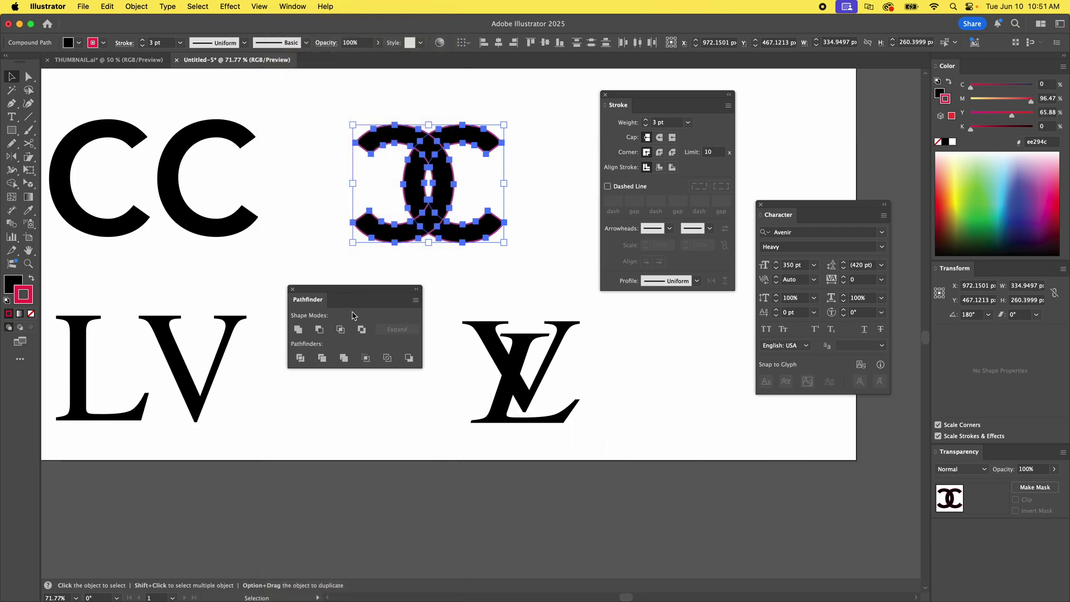
{"action": "left_click", "coordinate": [300, 330]}
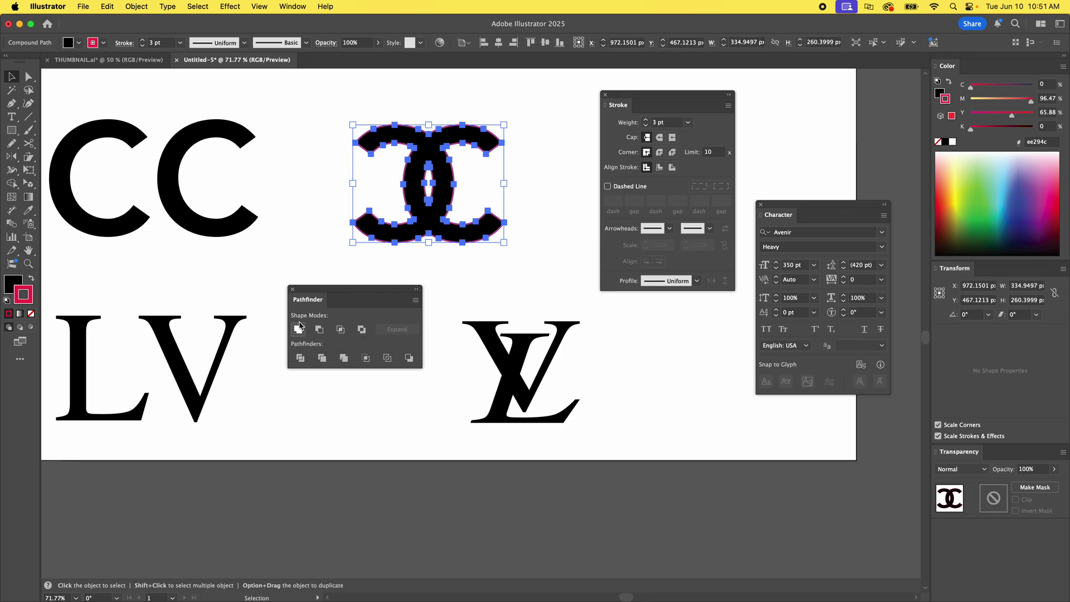
{"action": "left_click", "coordinate": [516, 270]}
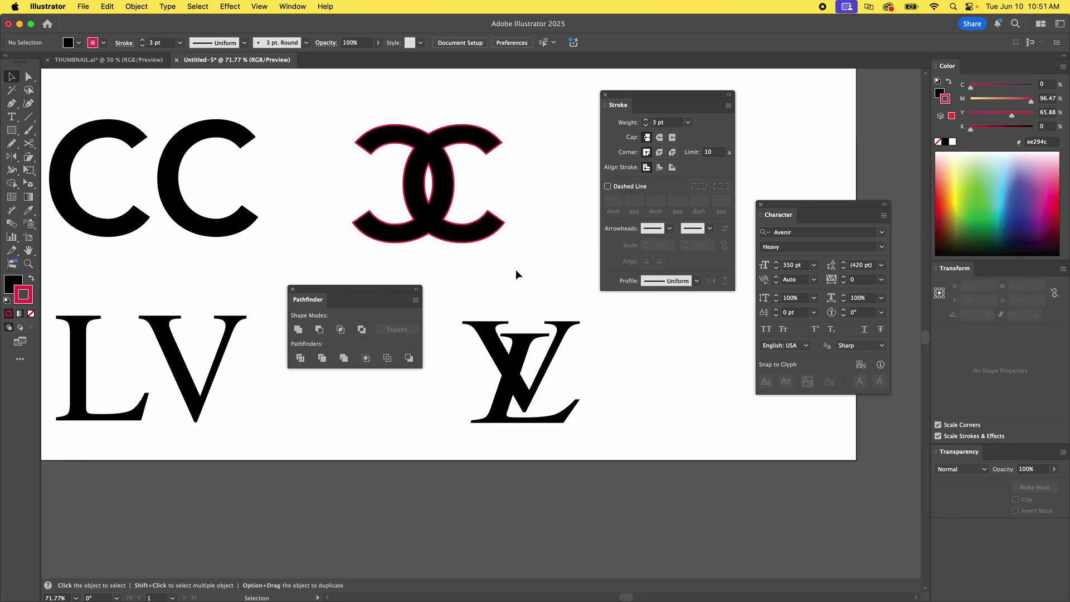